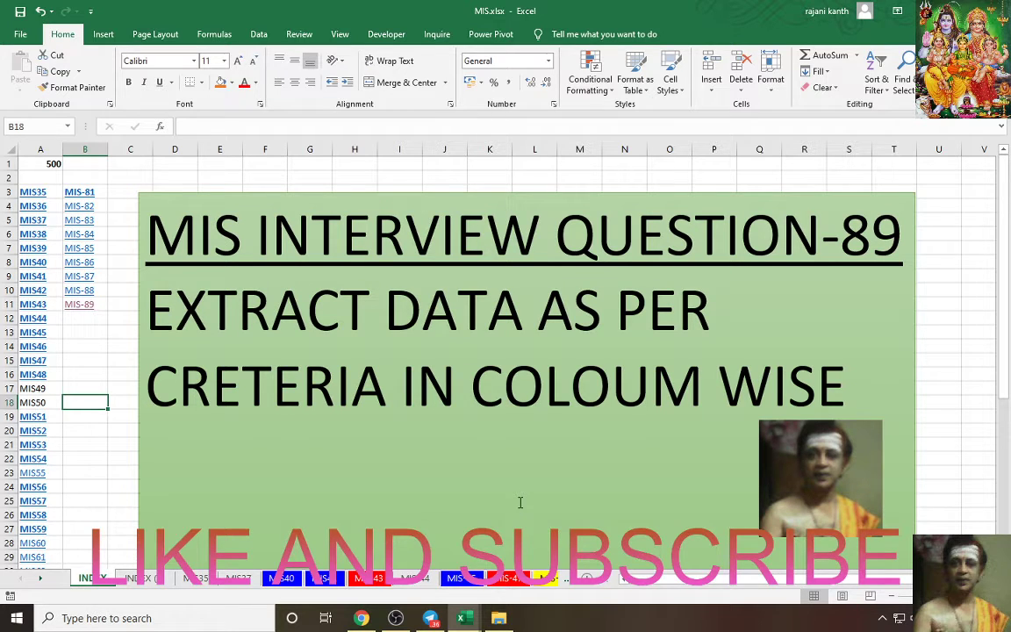
Follow the MIS-89 link in B11 of the INDEX sheet to open test32.xlsm
left_click(88, 307)
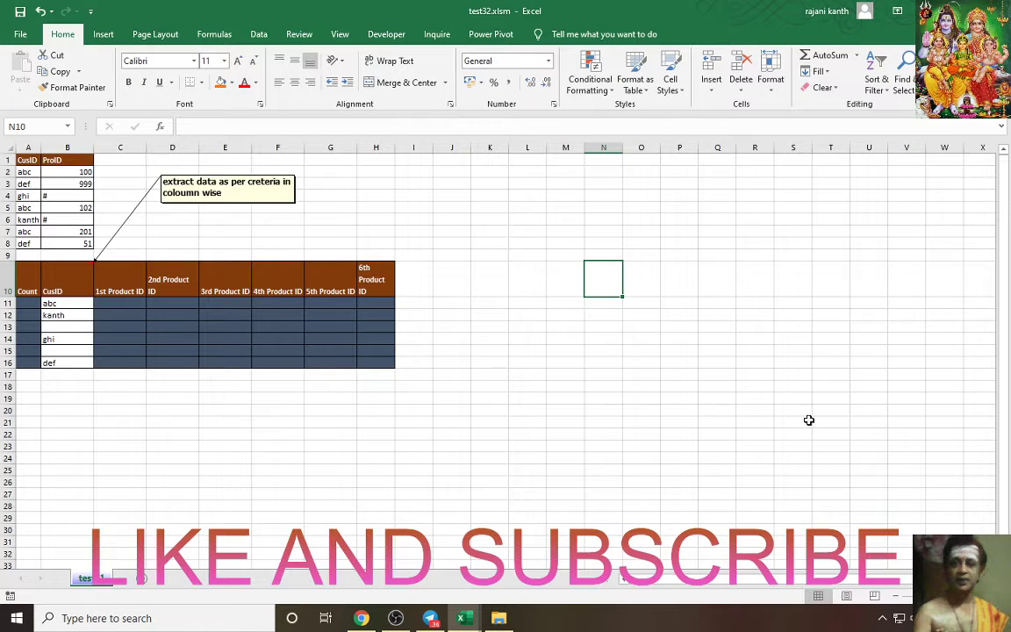
left_click_drag(23, 172, 28, 231)
left_click_drag(77, 172, 77, 243)
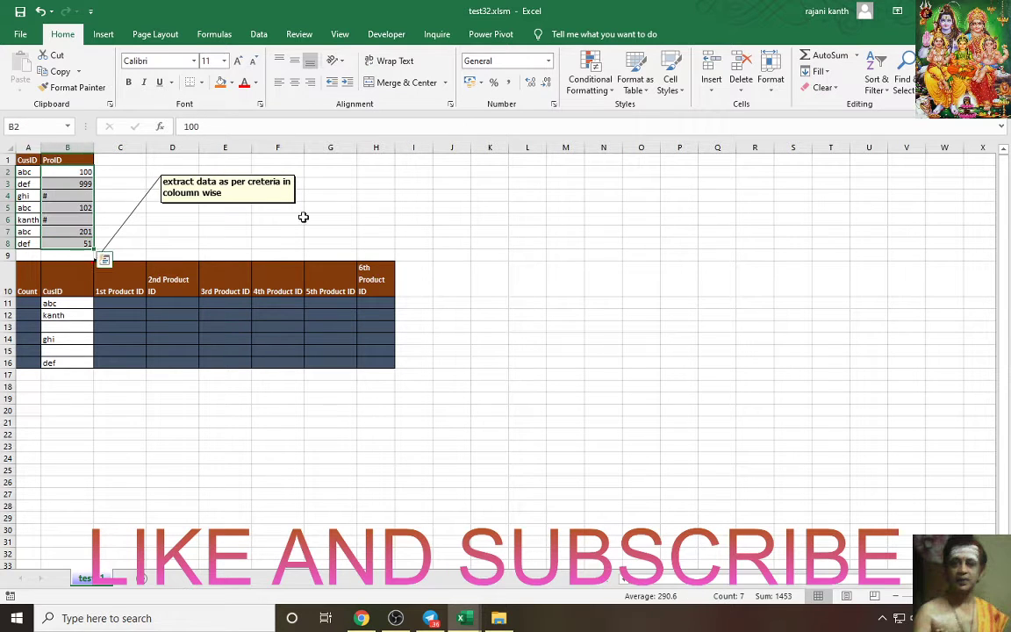
left_click_drag(61, 303, 63, 363)
left_click_drag(105, 303, 365, 301)
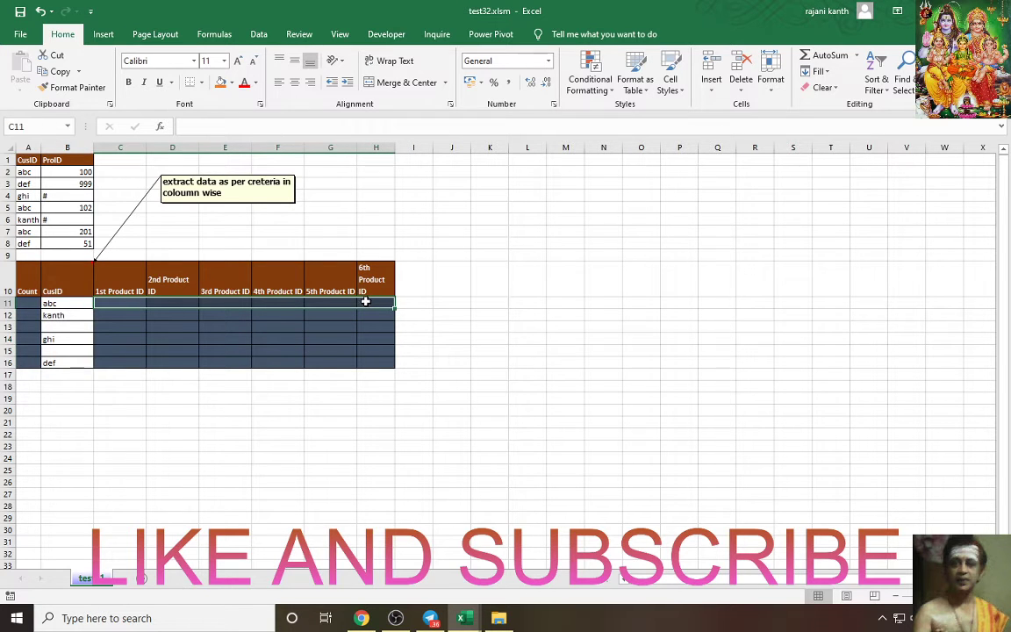
left_click(27, 173)
left_click(28, 208, "ctrl")
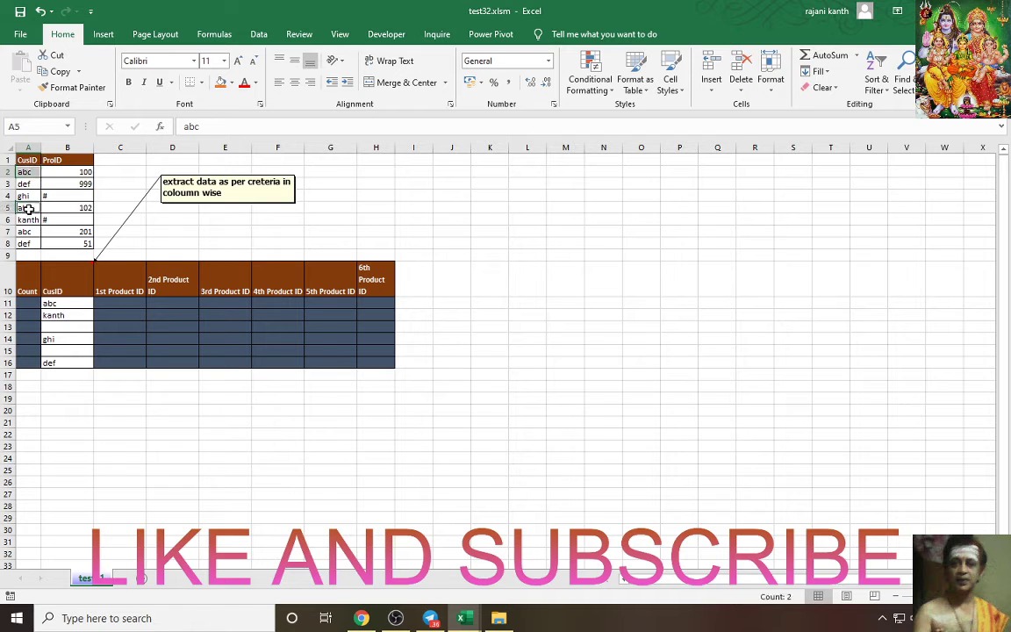
left_click(86, 233, "ctrl")
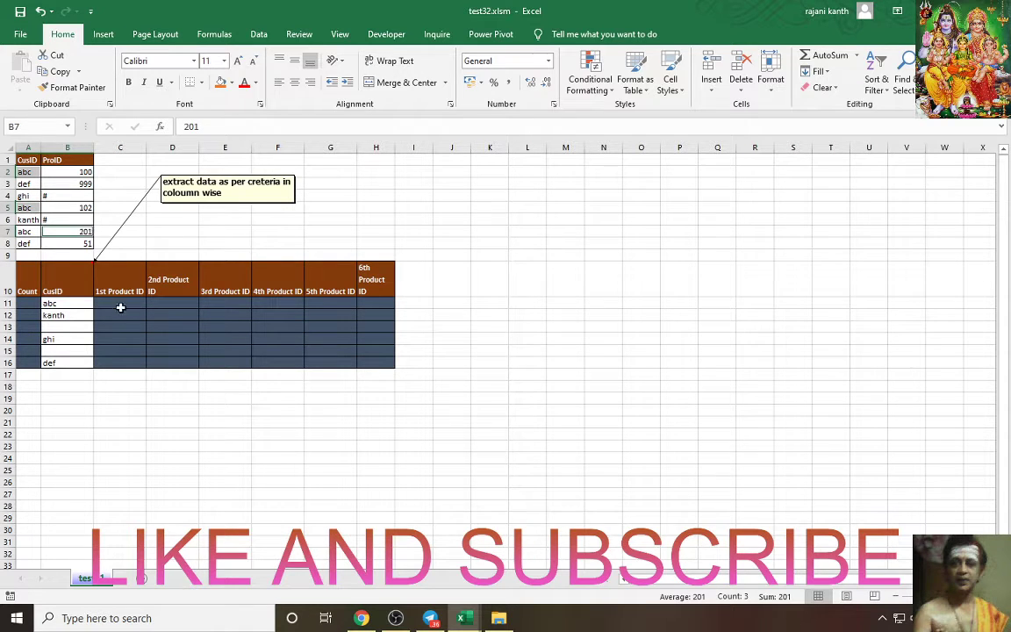
left_click_drag(121, 305, 333, 303)
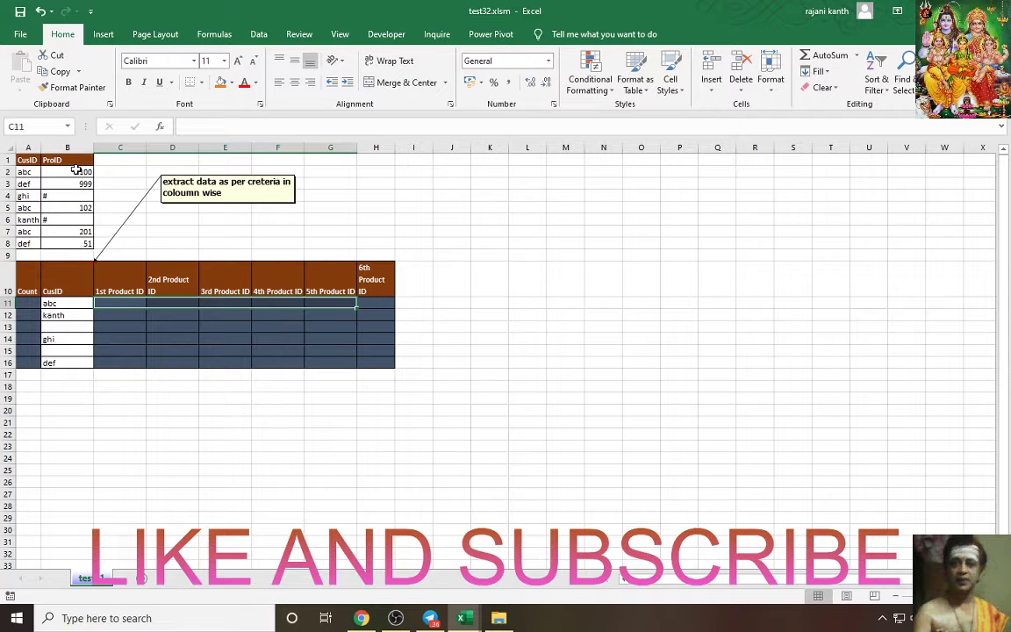
left_click_drag(77, 170, 81, 208)
left_click(53, 303)
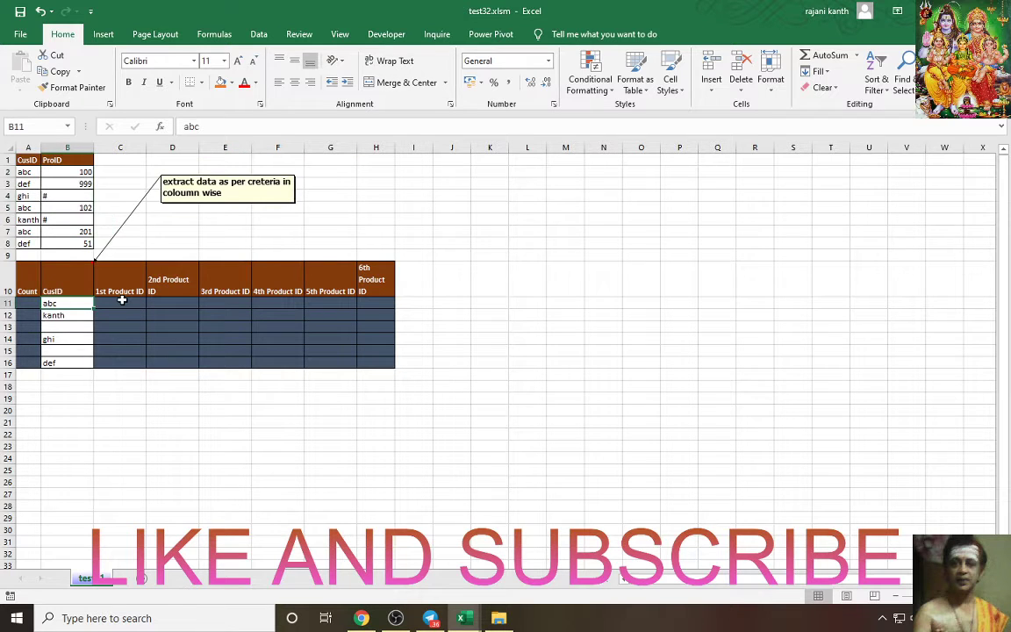
left_click_drag(122, 300, 349, 300)
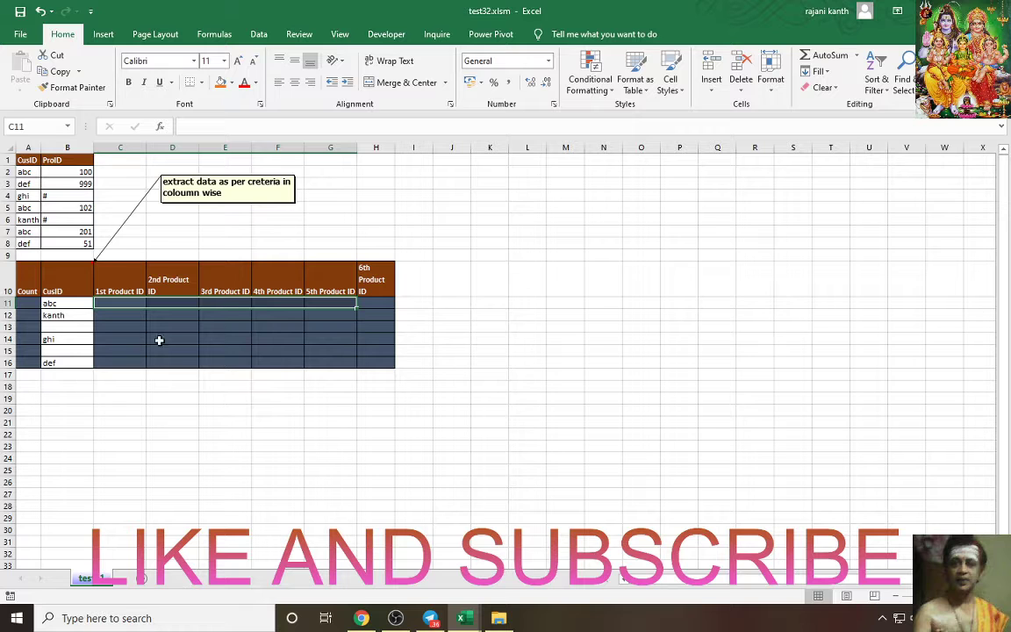
left_click(28, 303)
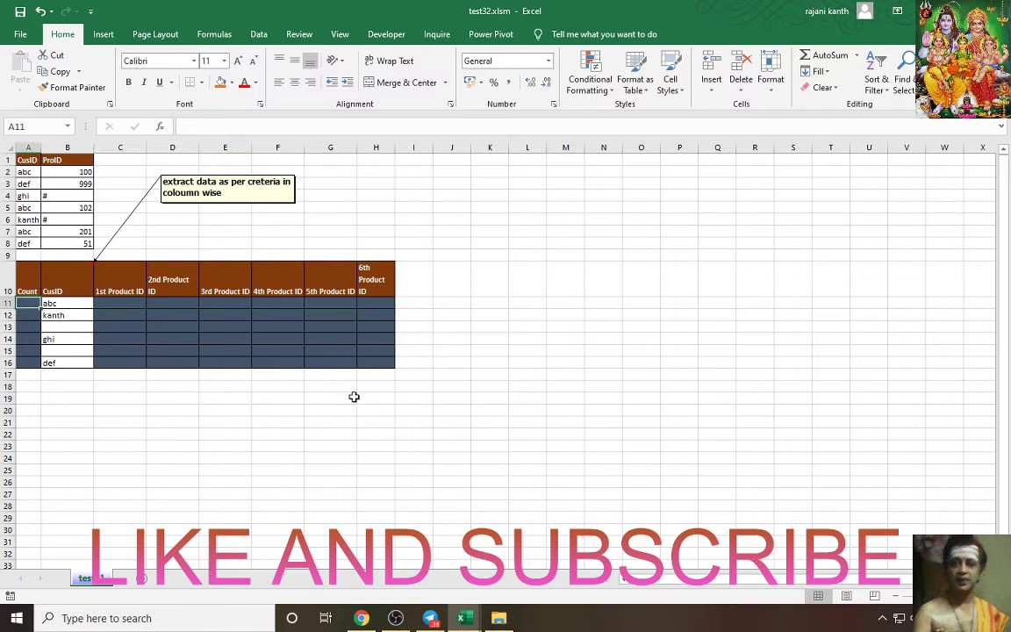
scroll(334, 400, "up", 2)
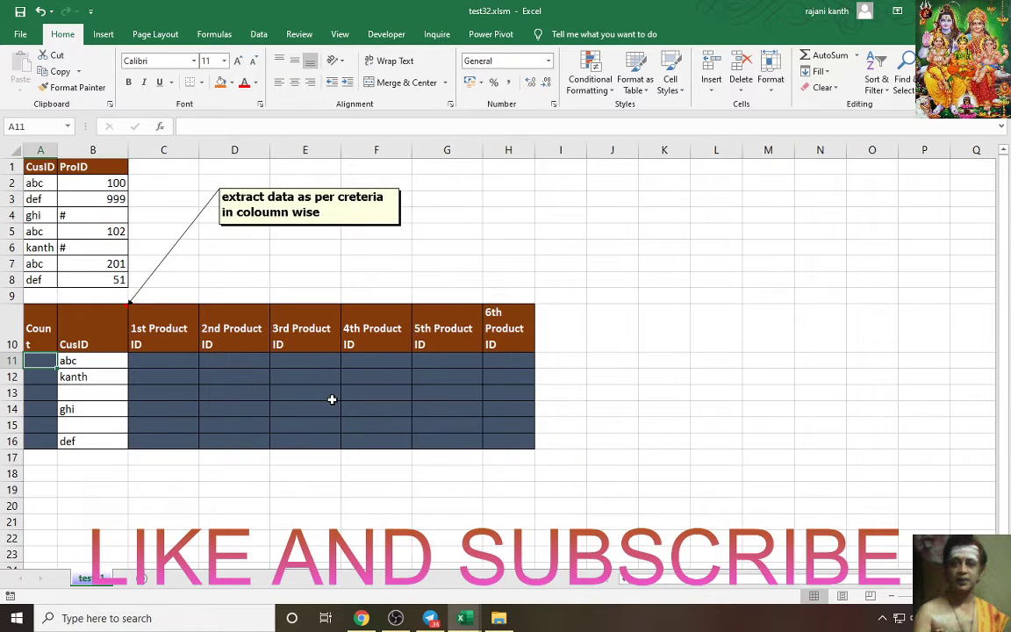
scroll(332, 399, "up", 1)
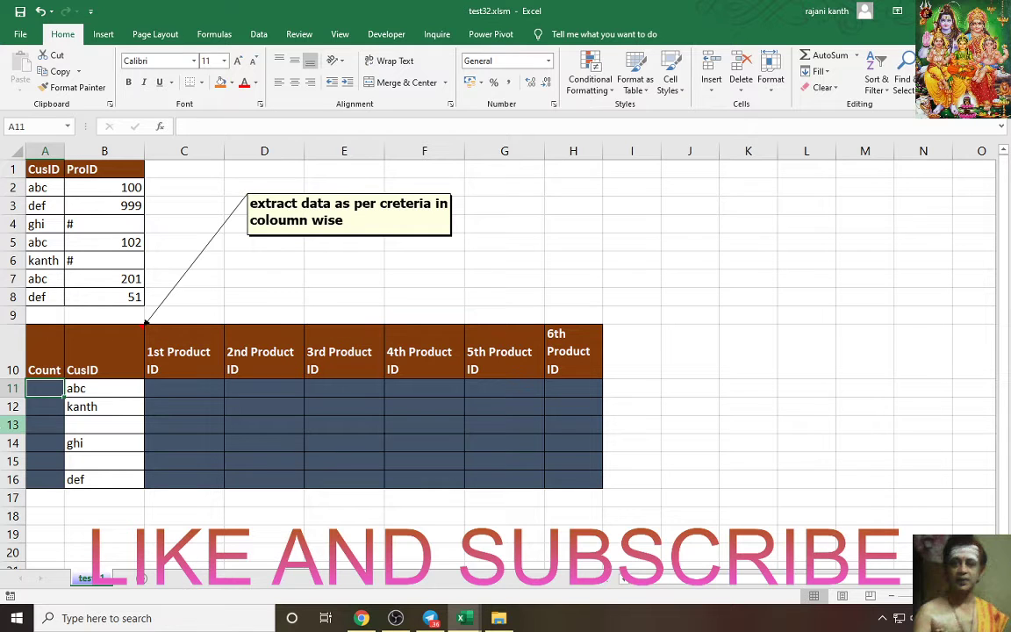
Begin A11's count formula as =SUMPRODUCT( with the absolute CusID range $A$2:$A$8
type("=")
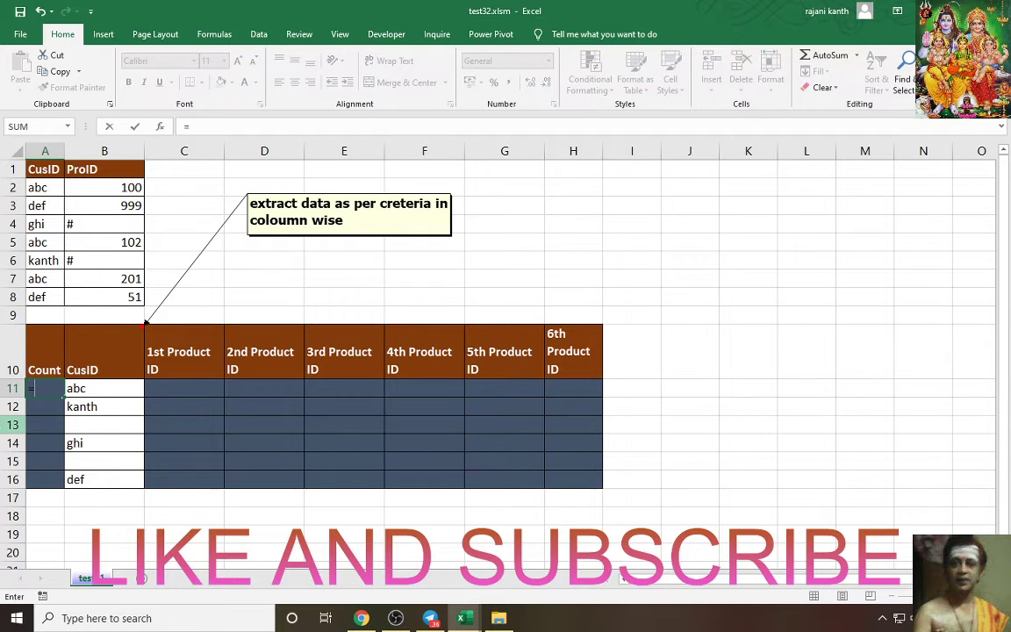
type("C")
key("BackSpace")
type("SUMPRO")
key("Tab")
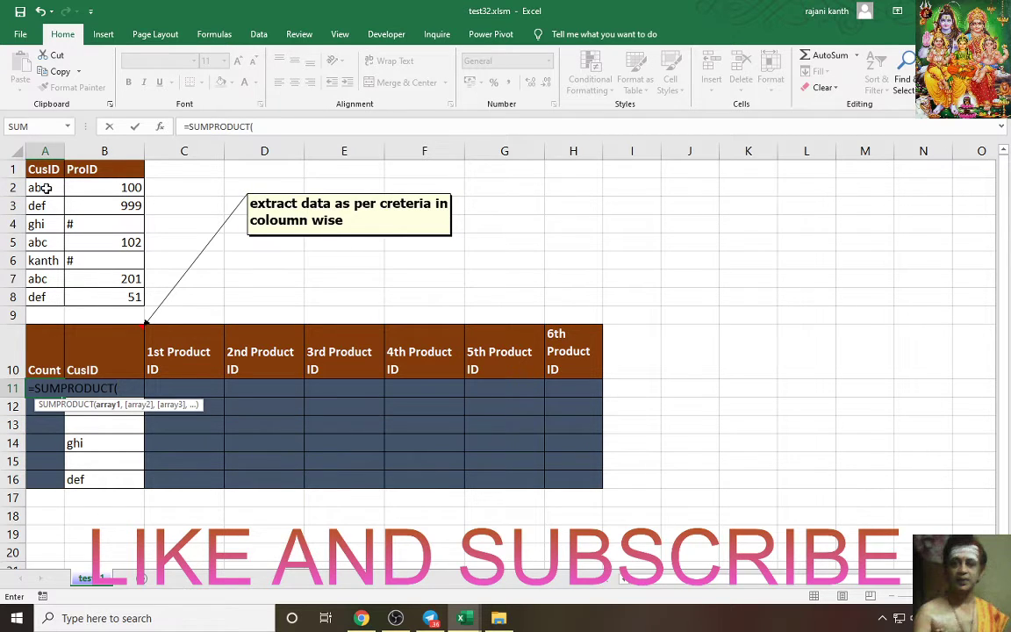
left_click_drag(39, 187, 46, 297)
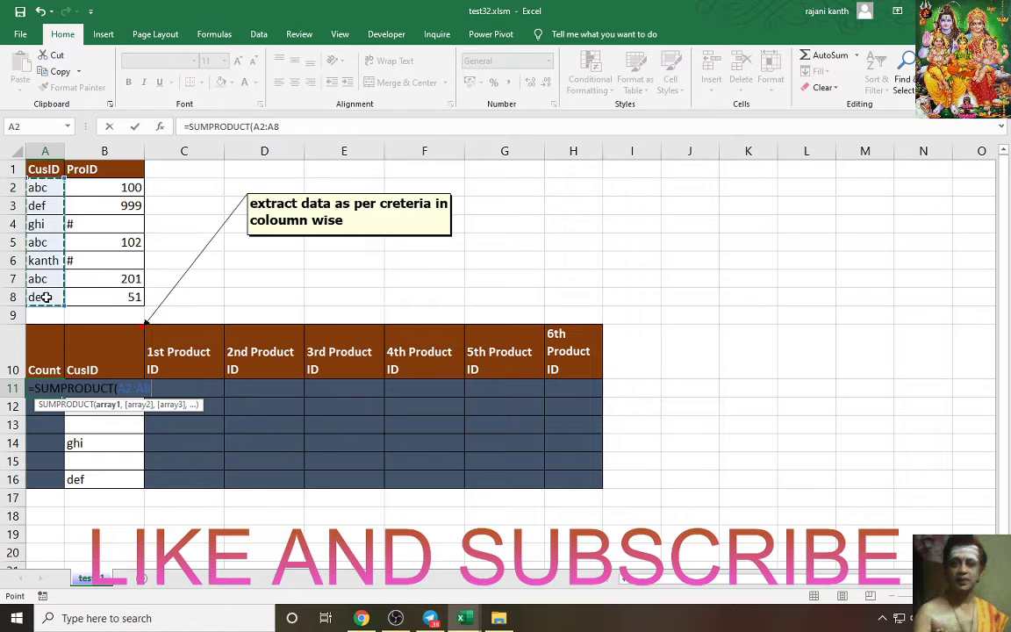
key("F4")
key("F4")
key("F4")
key("F4")
key("F4")
Compare the range to $B11 and close it, giving =SUMPRODUCT($A$2:$A$8=$B11)
type("=")
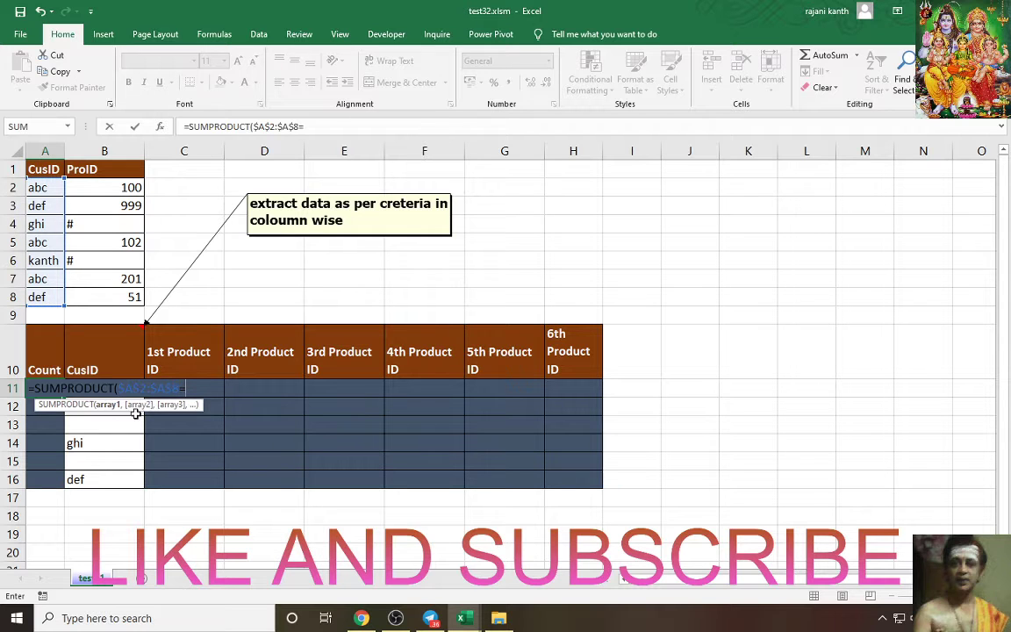
left_click_drag(151, 400, 151, 463)
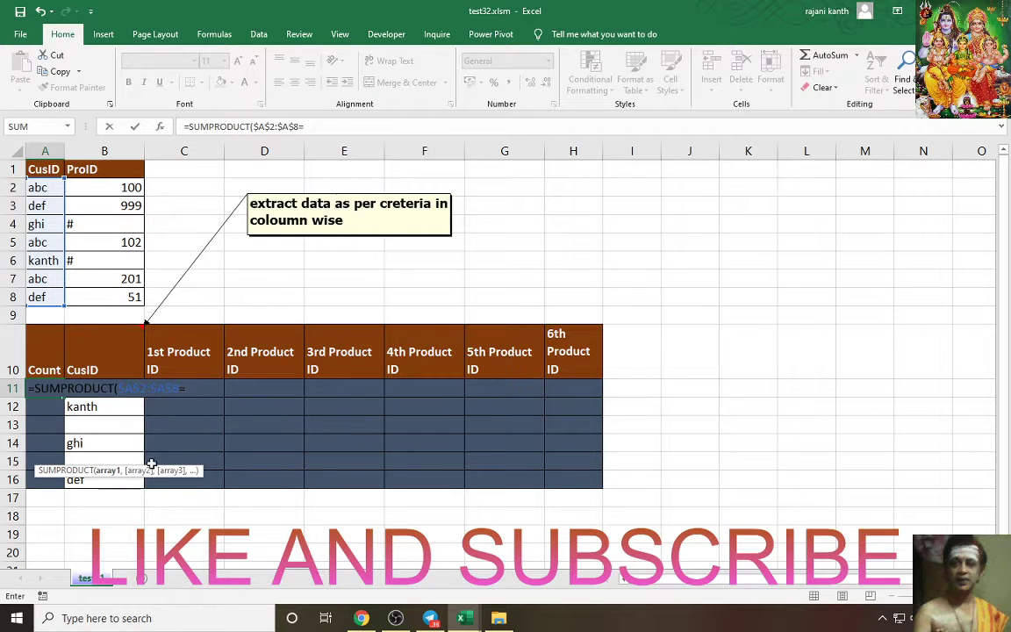
left_click(112, 361)
key("Down")
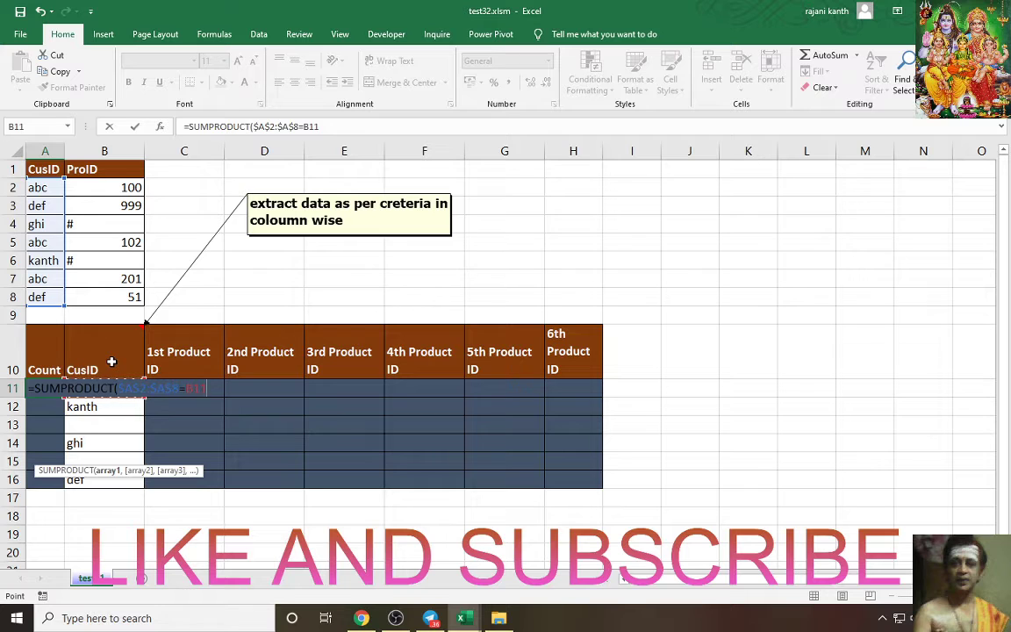
key("F4")
key("F4")
key("F4")
type(")")
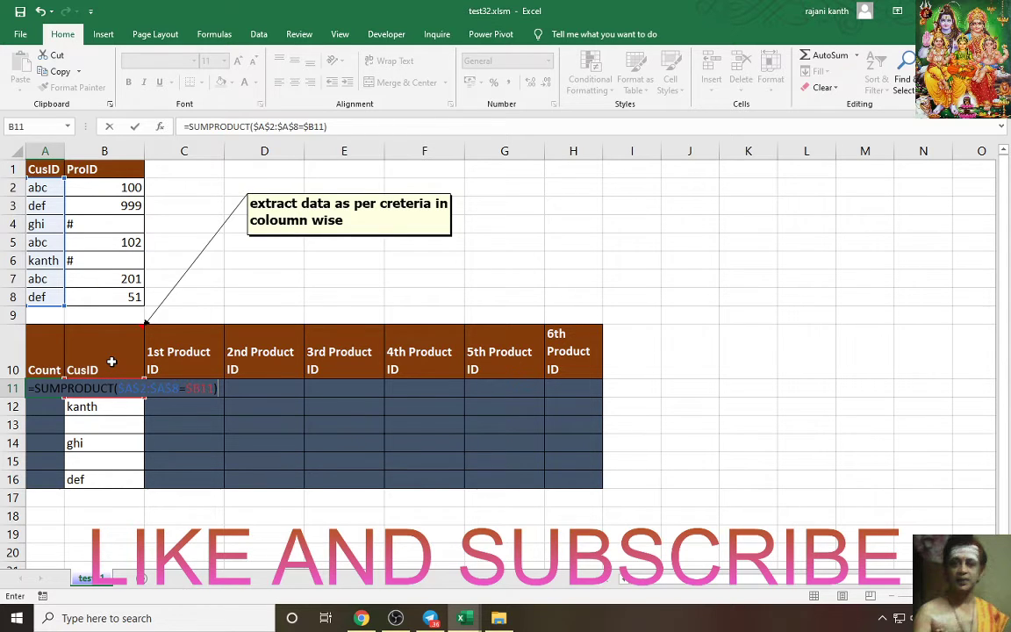
left_click(123, 388)
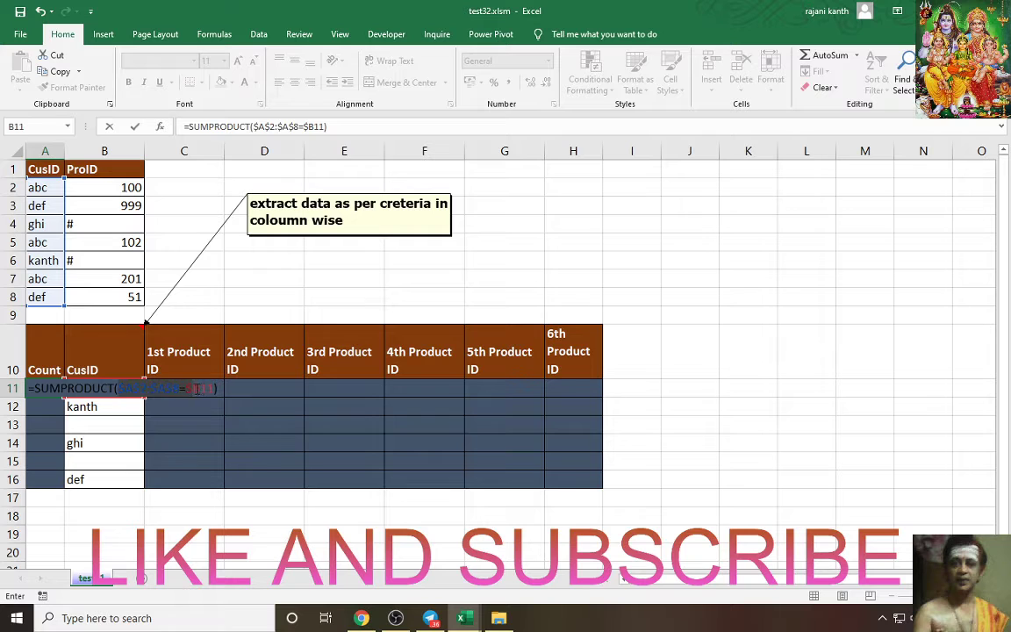
Dismiss the formula warning and preview the comparison as a TRUE/FALSE array
key("Return")
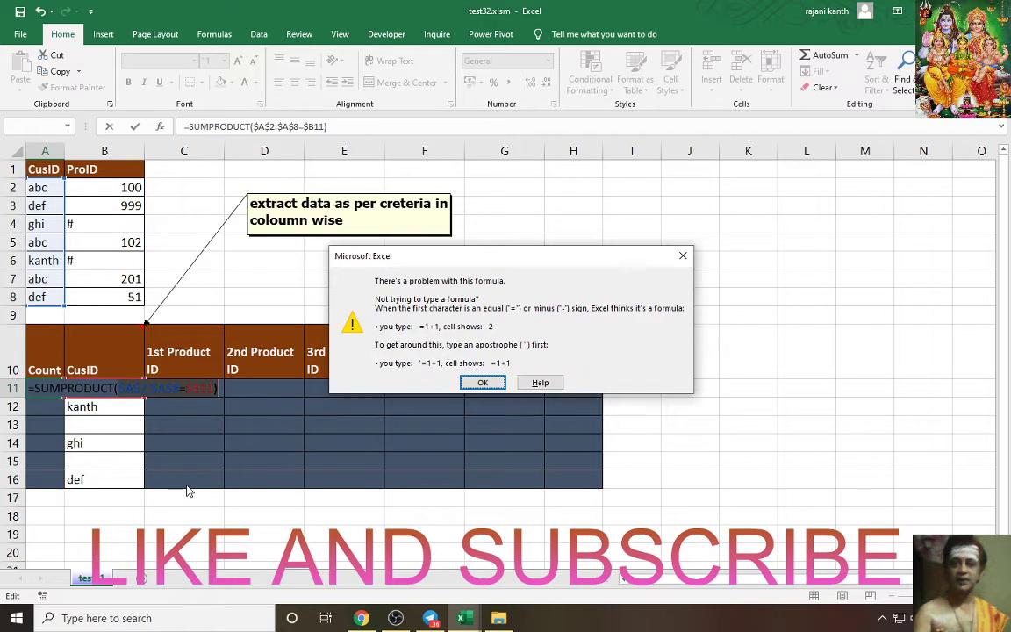
key("Return")
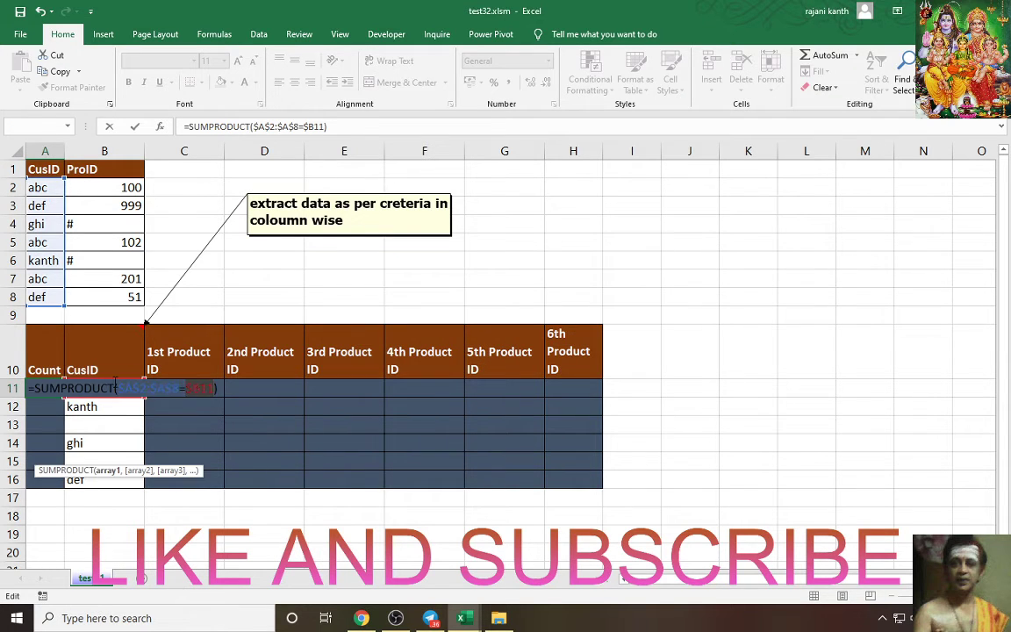
left_click(109, 472)
key("F9")
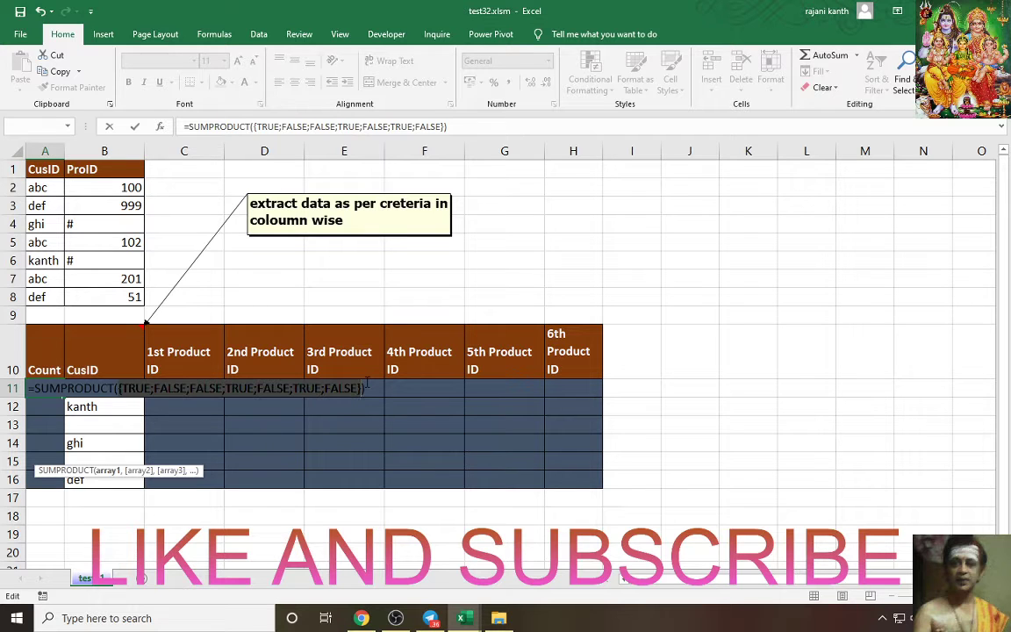
key("ctrl+z")
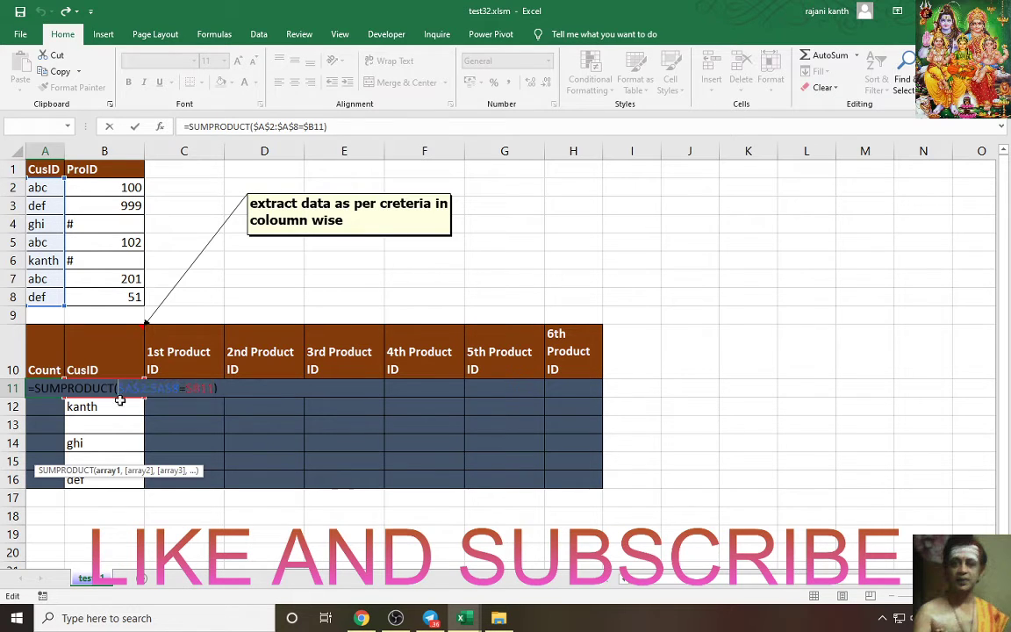
Coerce the comparison with --( ) and check the 1/0 array, then commit the formula showing 3
type("--(")
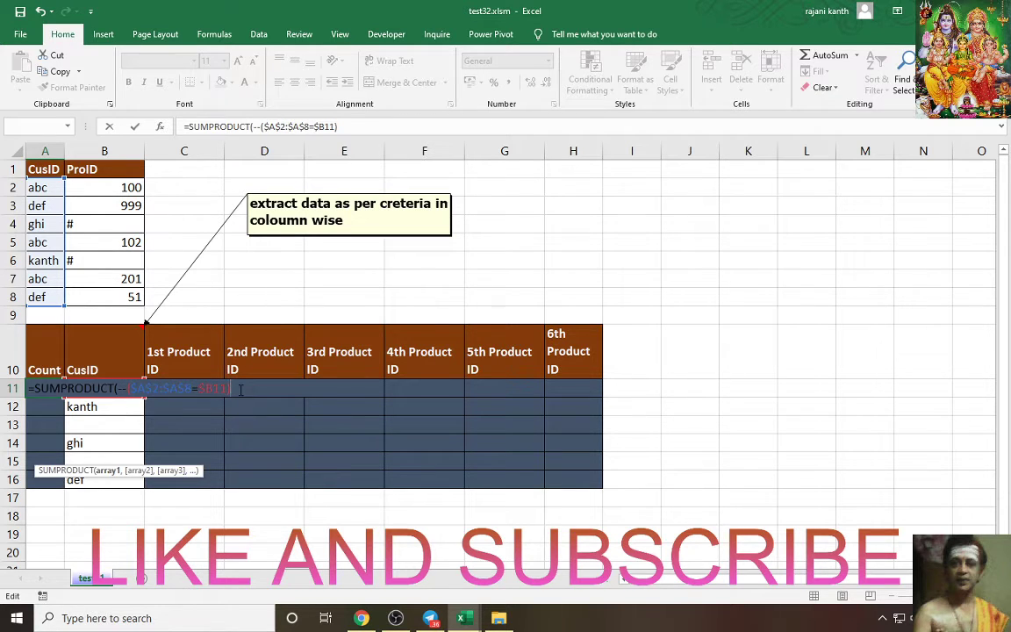
type(")")
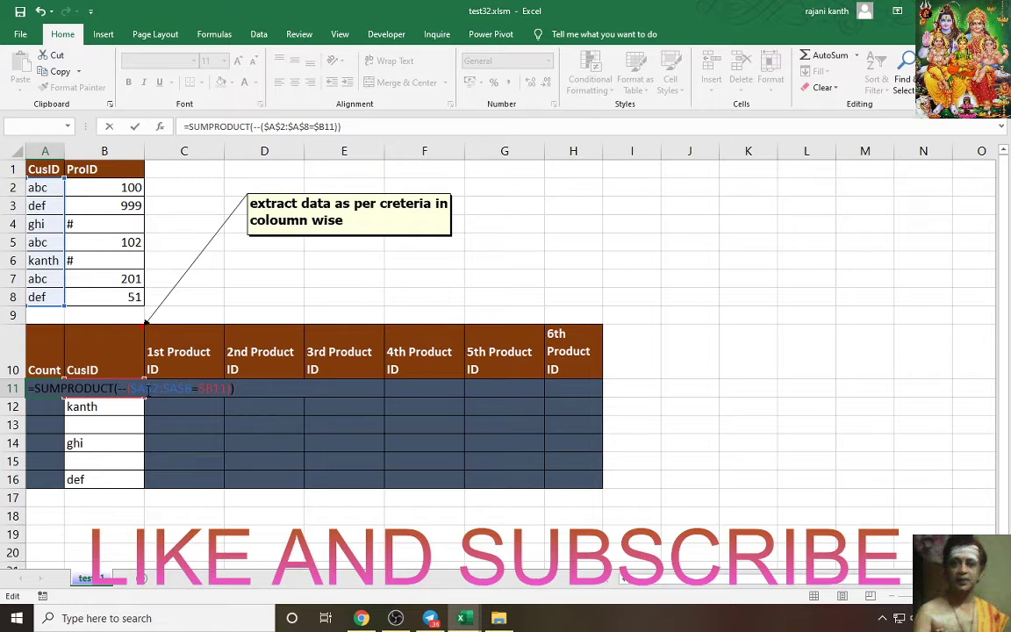
left_click(107, 471)
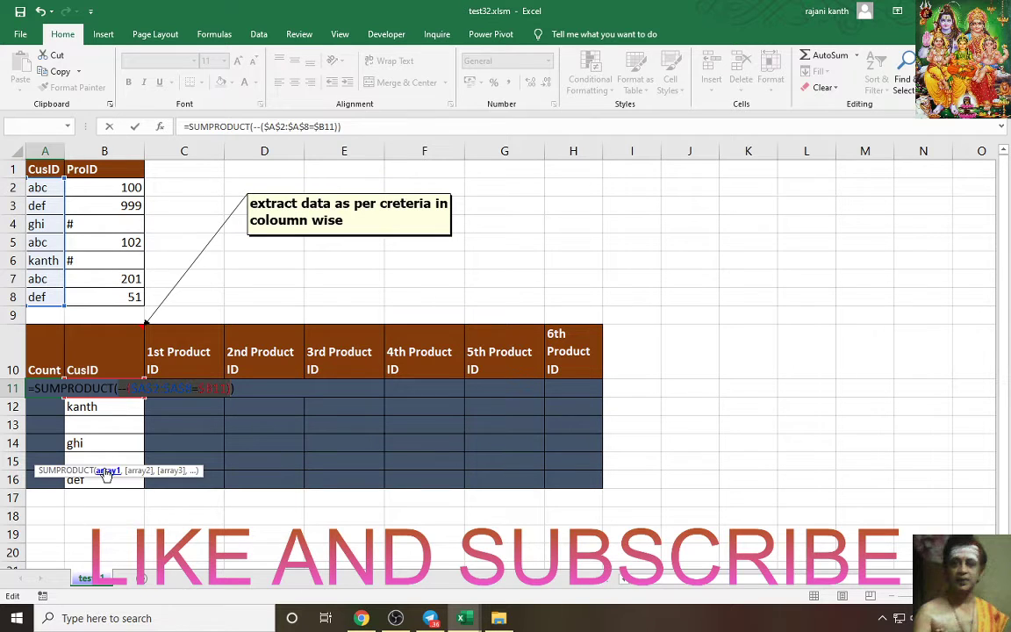
key("F9")
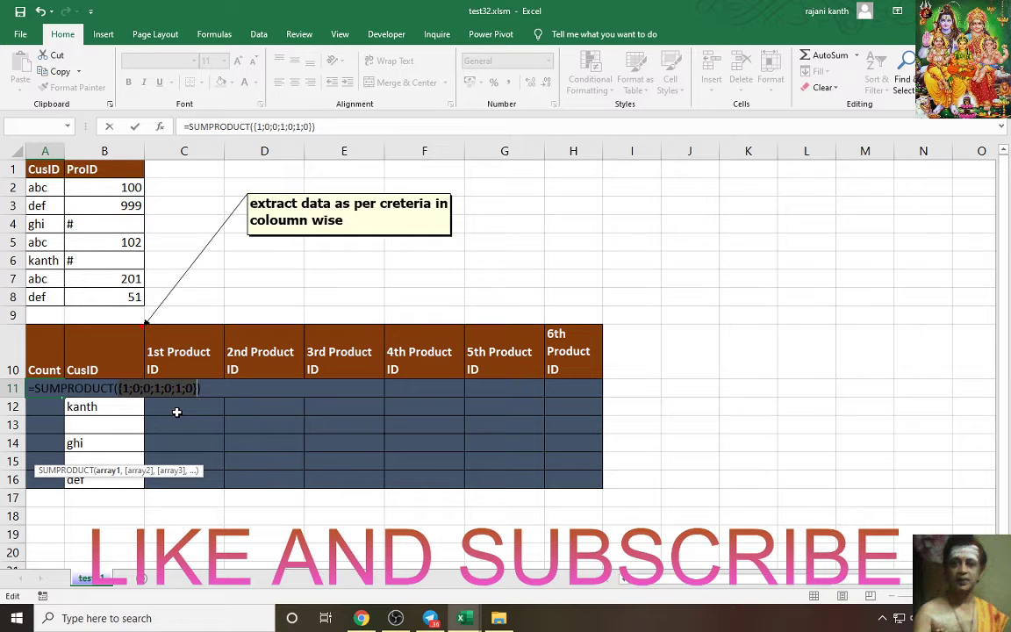
key("ctrl+z")
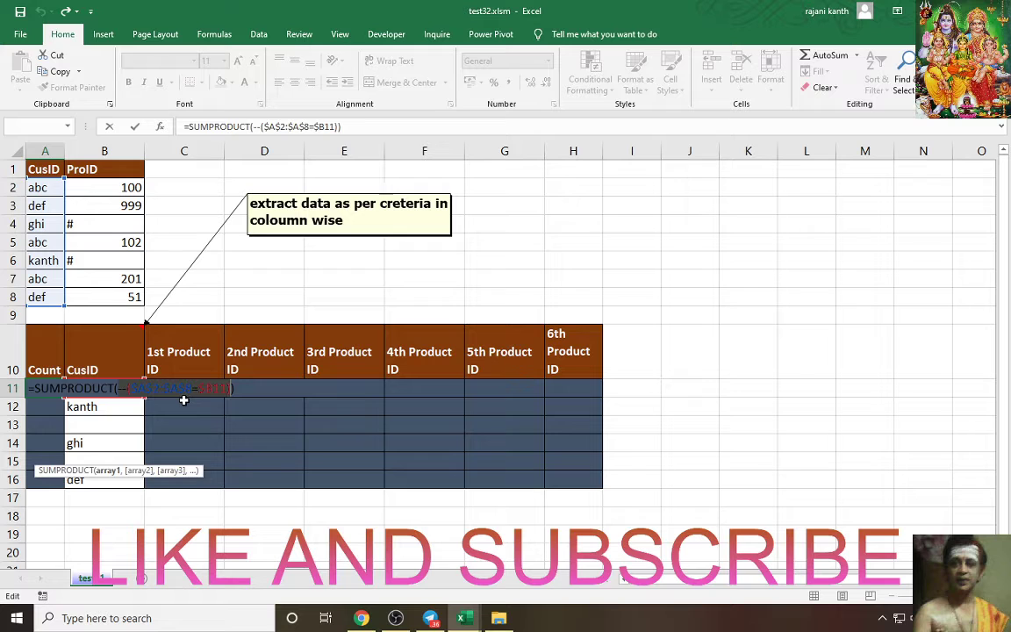
key("ctrl+Return")
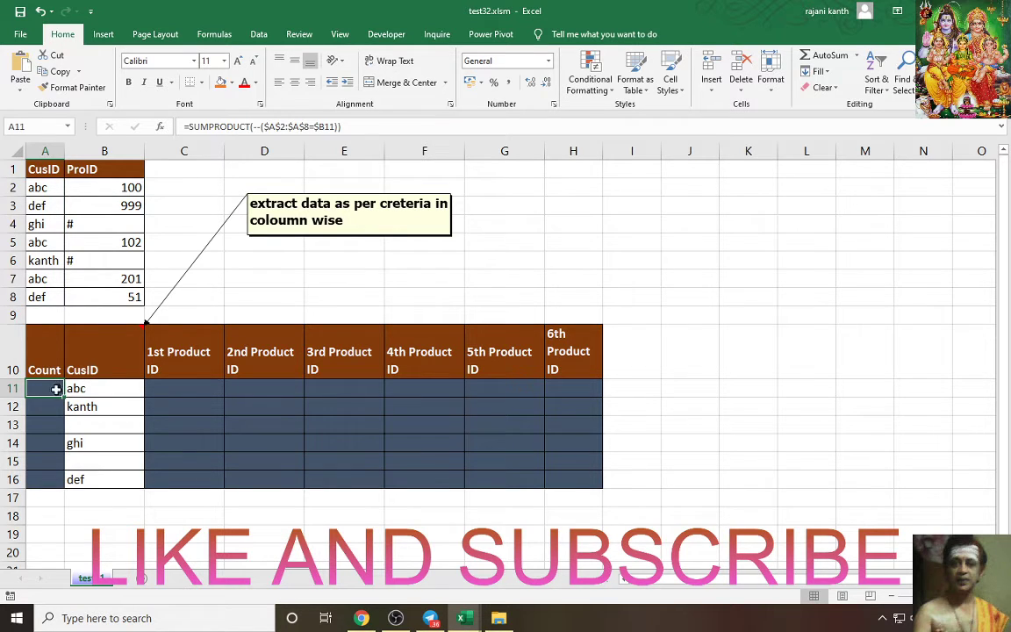
Fill the count formula down through A16 and select the Count cells A11:A16
left_click_drag(62, 398, 66, 488)
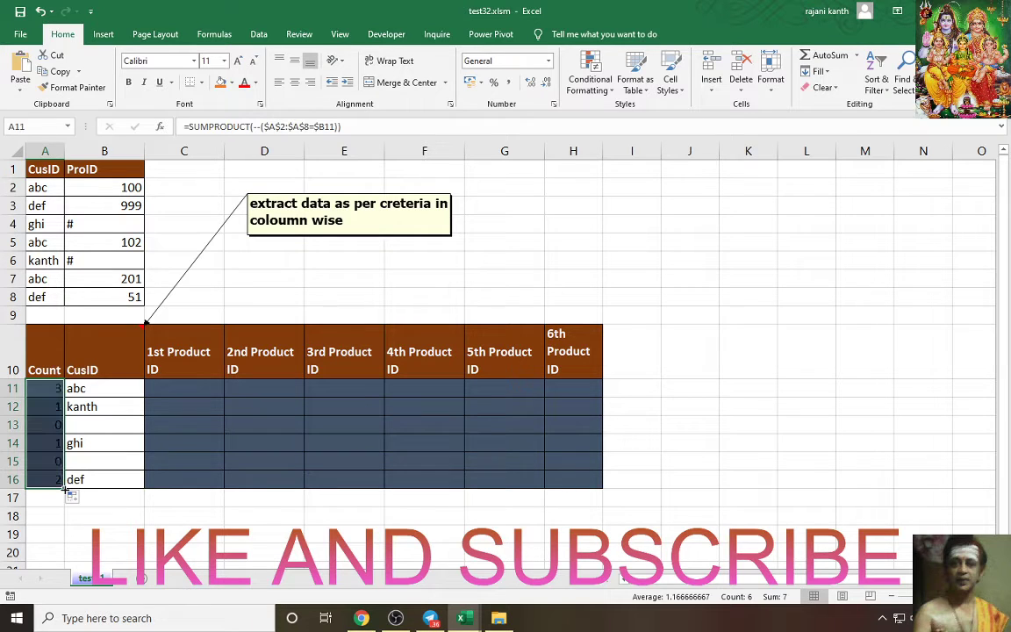
left_click(54, 388)
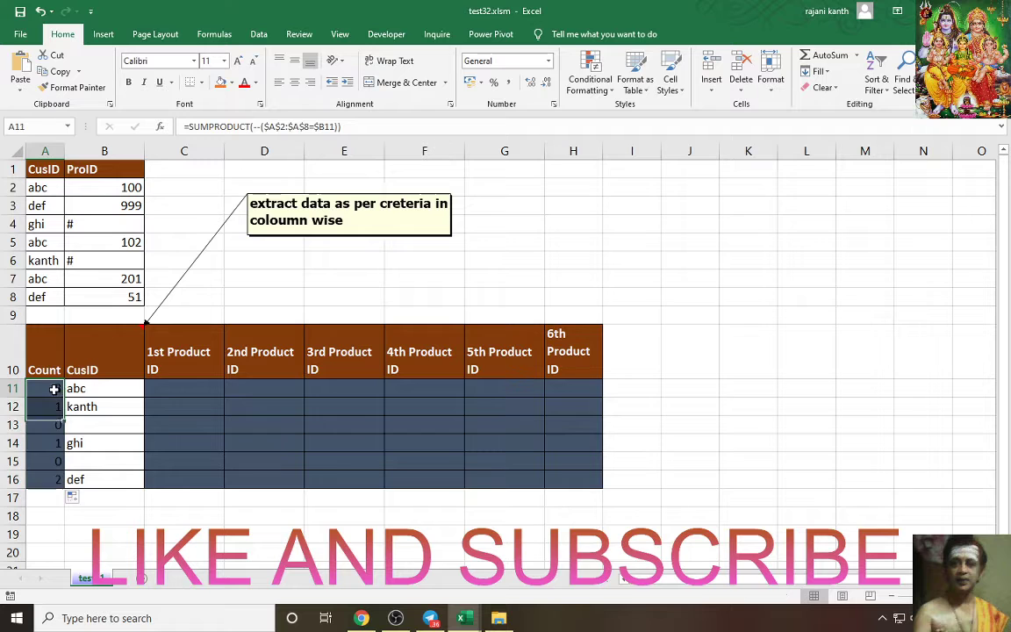
left_click_drag(54, 389, 53, 477)
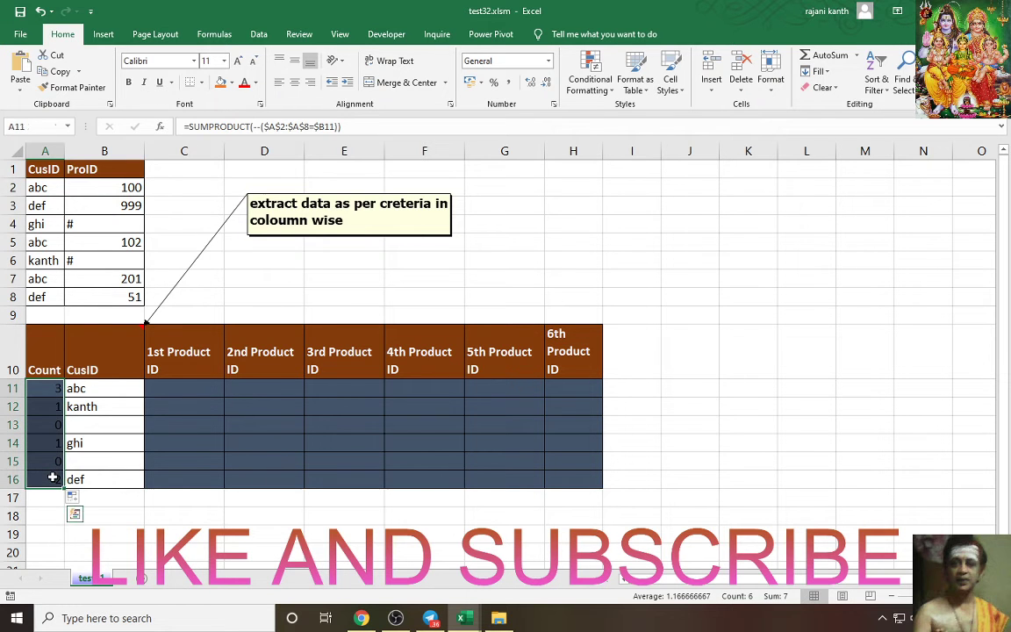
Apply the custom number format # to the counts so zero counts appear blank
key("ctrl+1")
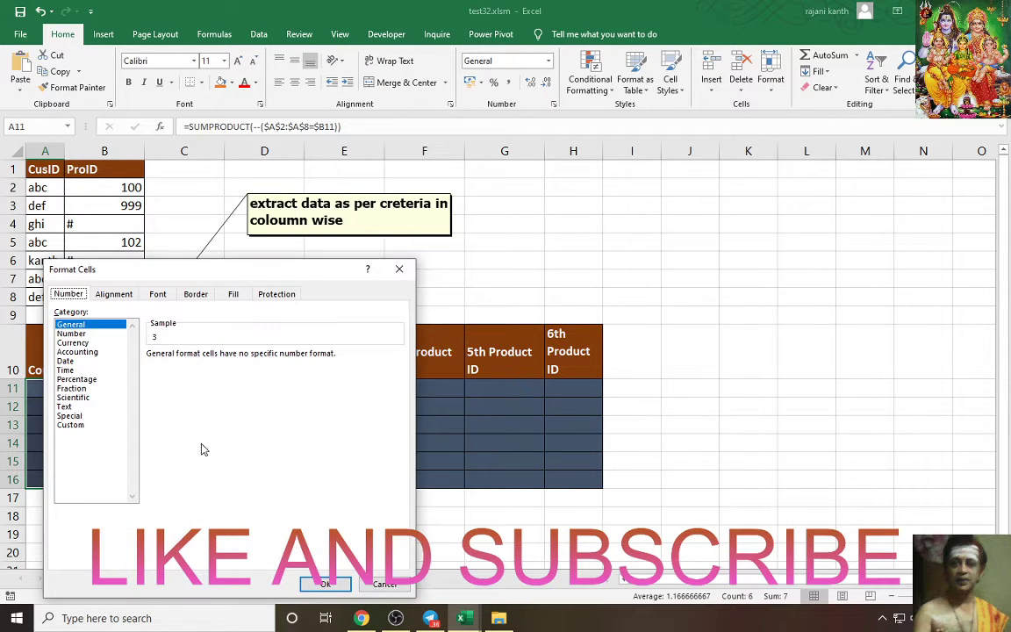
left_click(78, 426)
double_click(186, 365)
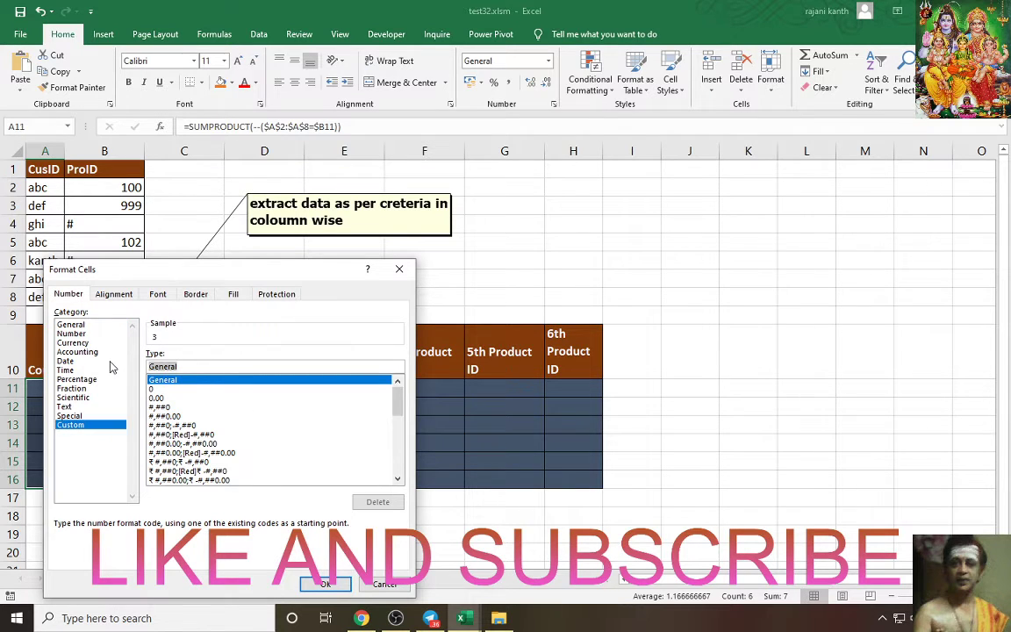
type(";")
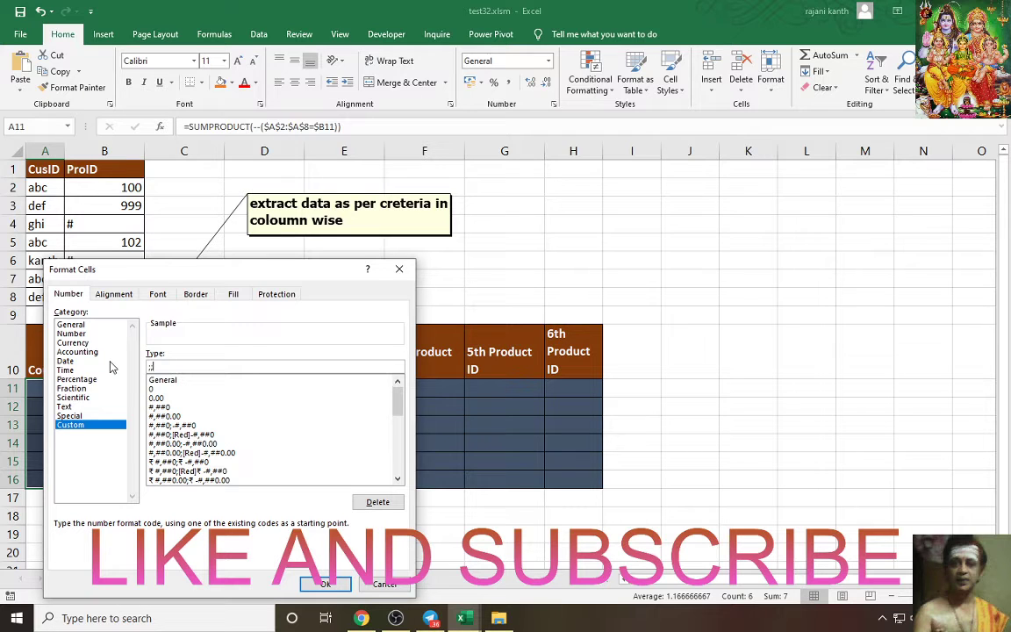
type(";;")
left_click_drag(162, 366, 143, 375)
type("#")
key("Return")
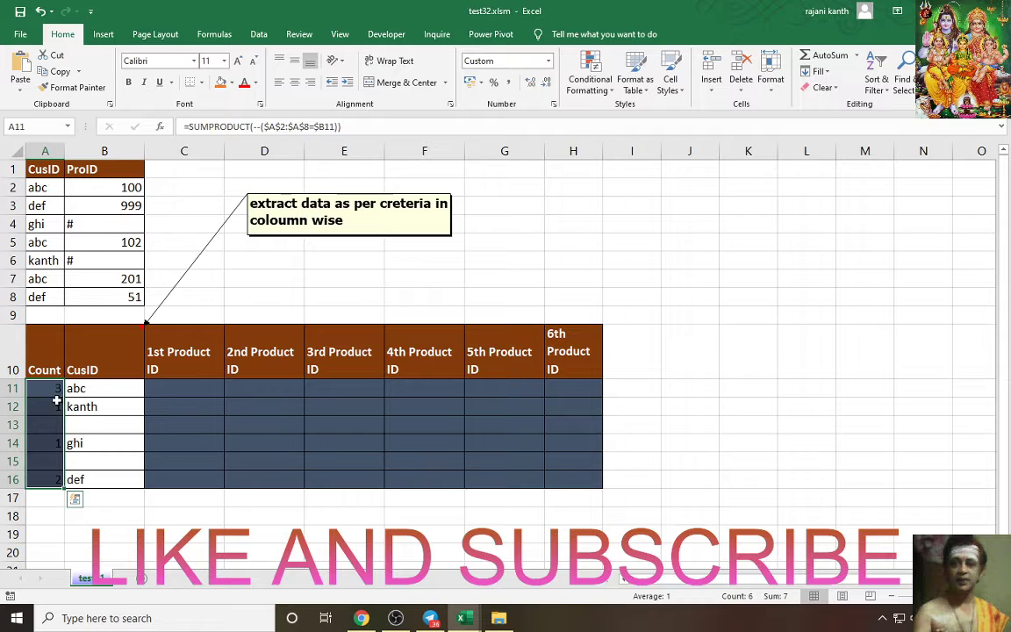
Start C11's formula as =INDEX( using the ProID range B2:B8
left_click(182, 384)
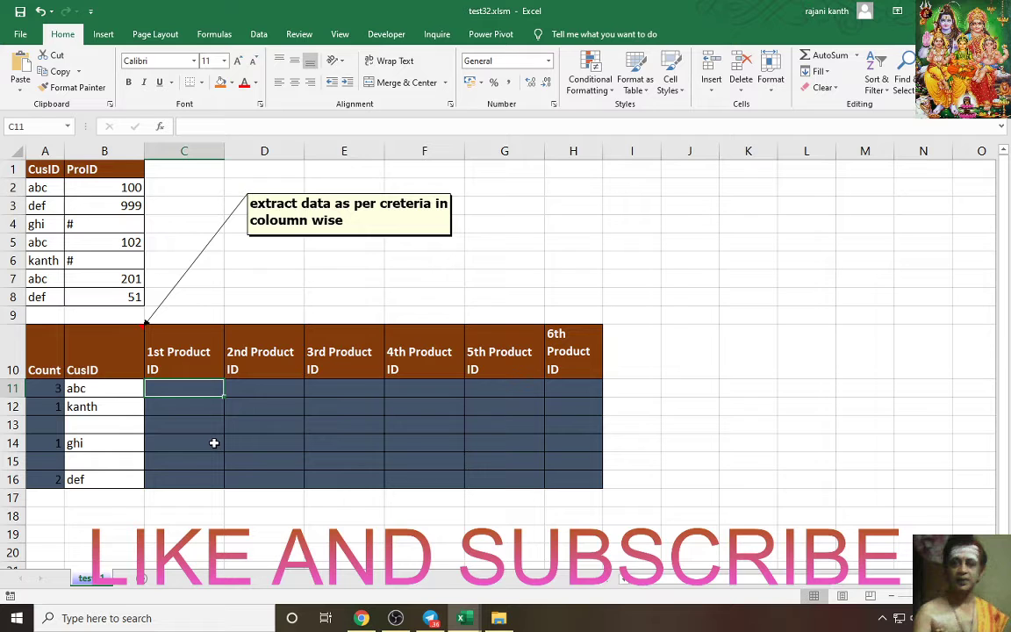
type("=INDEX(")
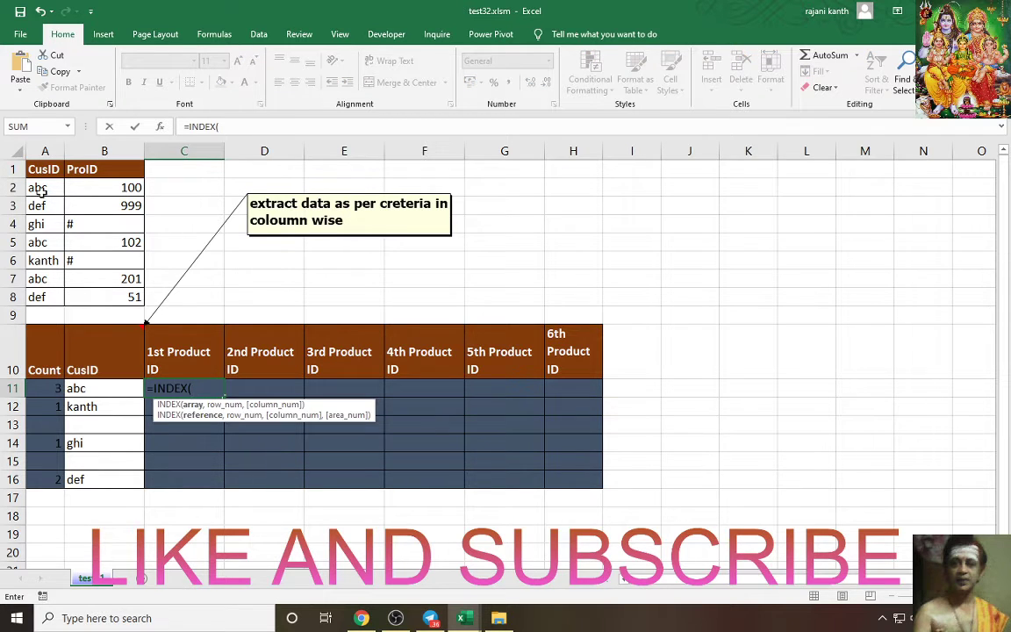
left_click_drag(39, 187, 41, 300)
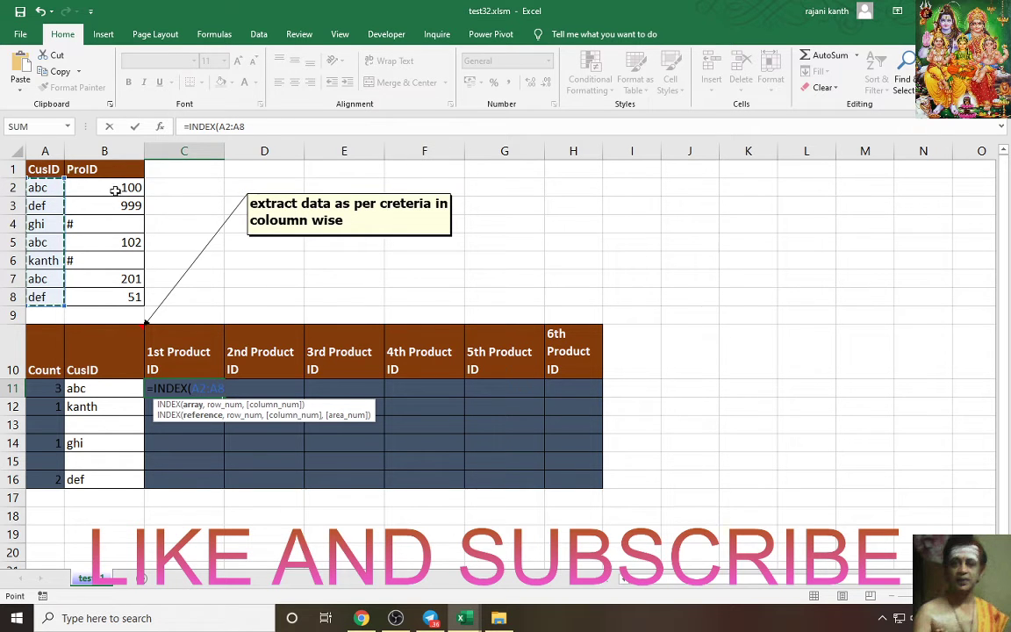
left_click_drag(107, 181, 118, 296)
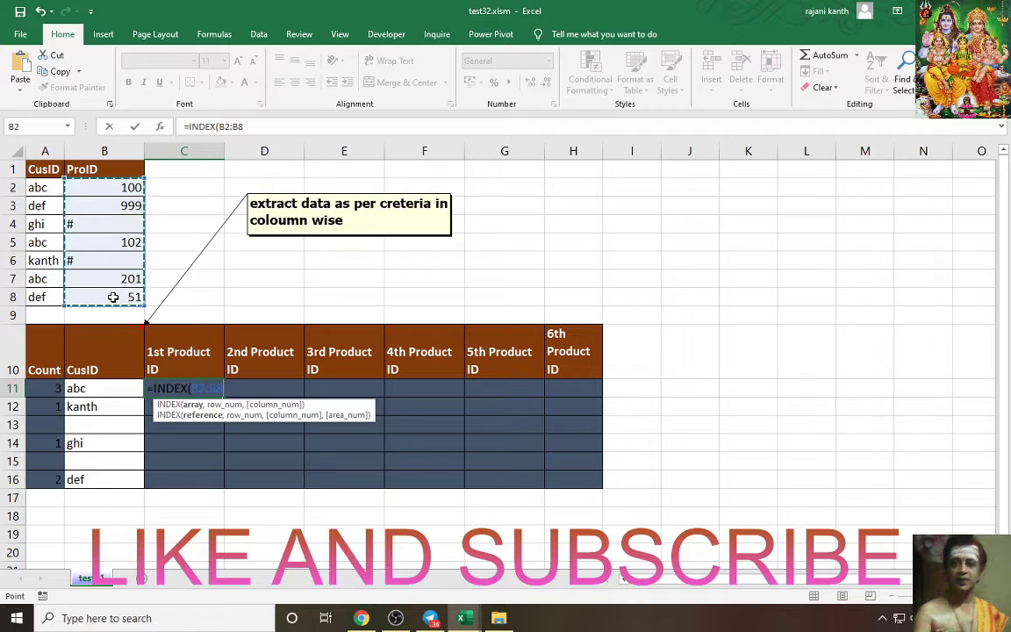
key("F2")
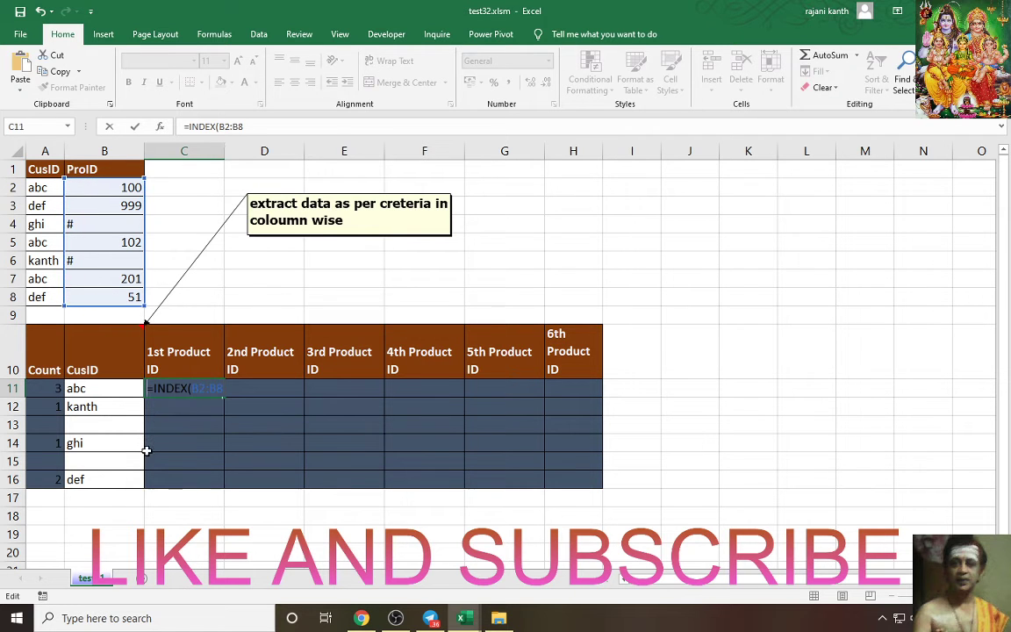
Review the criteria part of A11's SUMPRODUCT formula without changing it
left_click(47, 388)
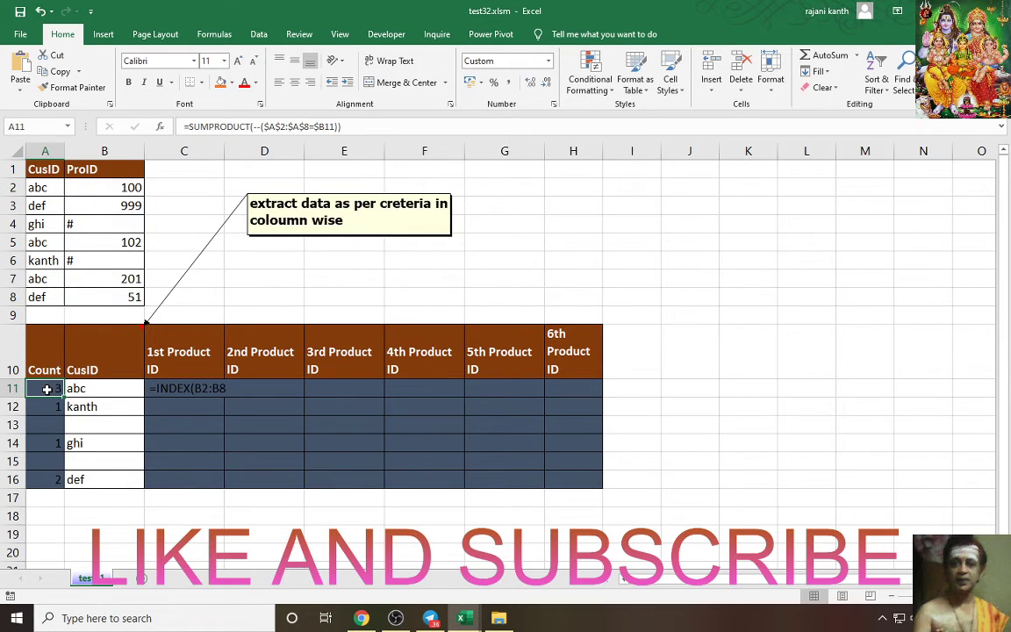
double_click(47, 389)
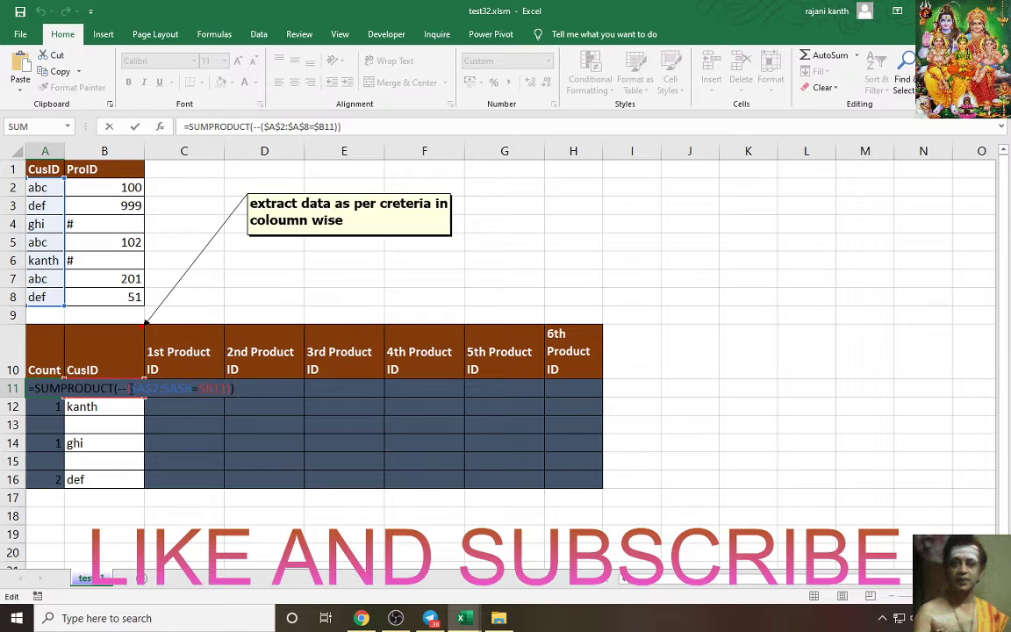
left_click_drag(130, 388, 222, 392)
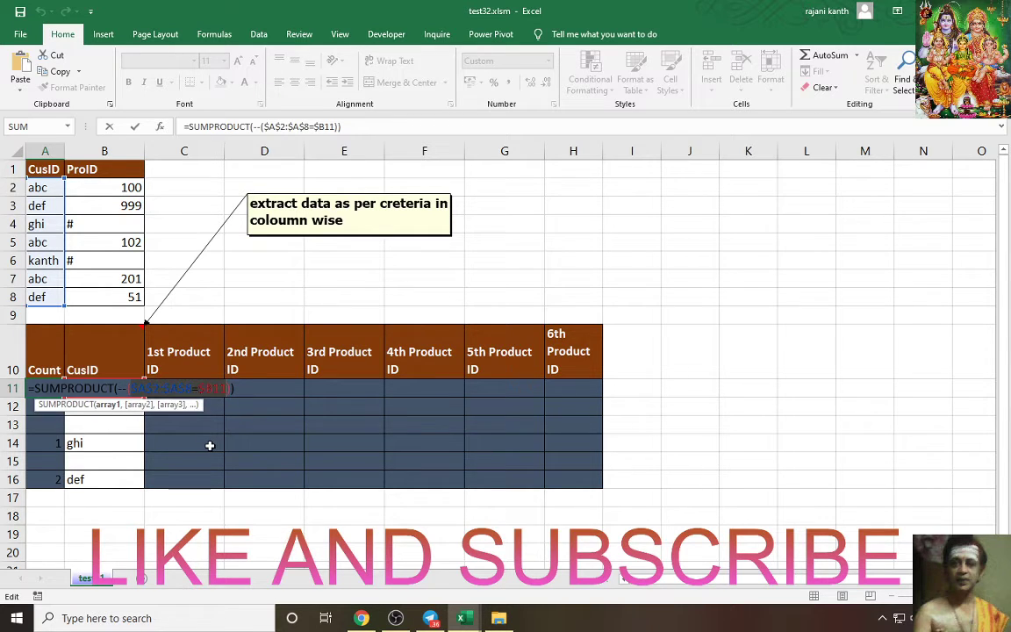
key("Escape")
Lock the range as $B$2:$B$8 and continue with SMALL(IF( on the CusID range A2:A8
left_click(197, 388)
double_click(176, 387)
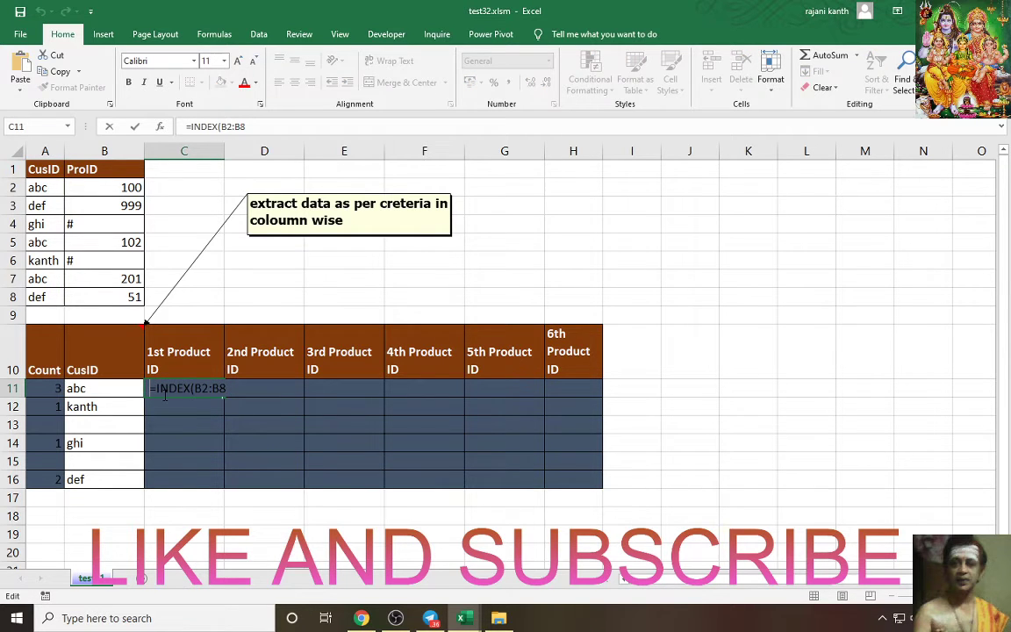
key("ctrl+shift+Left")
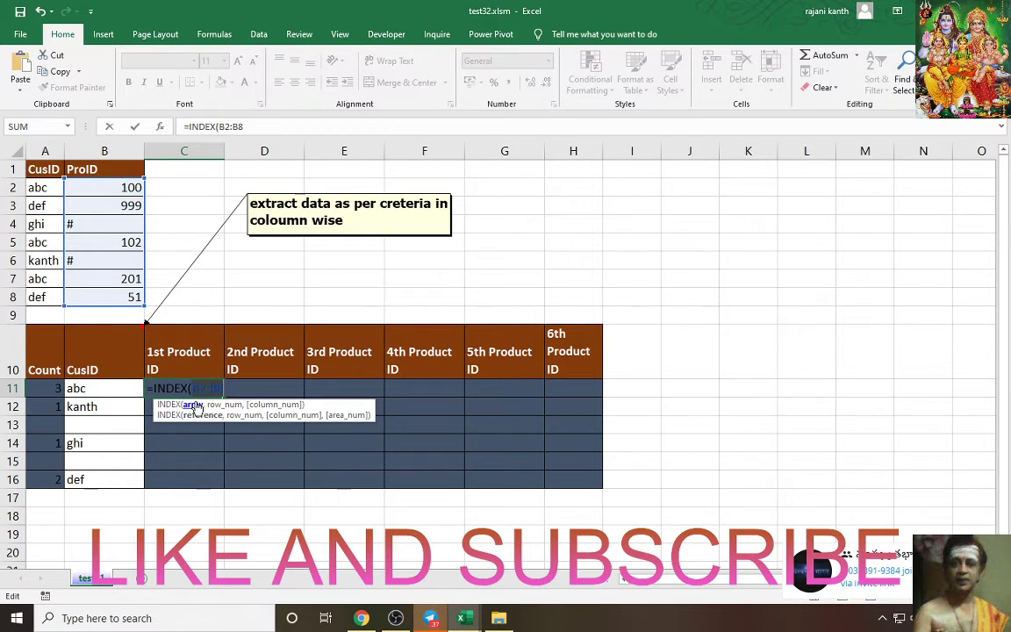
key("F4")
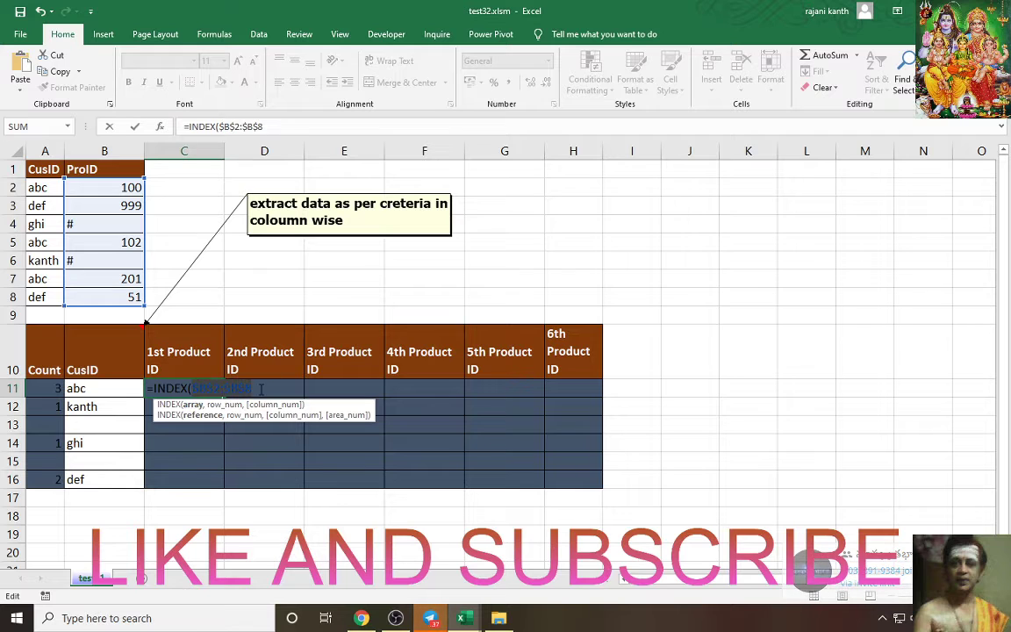
type(",")
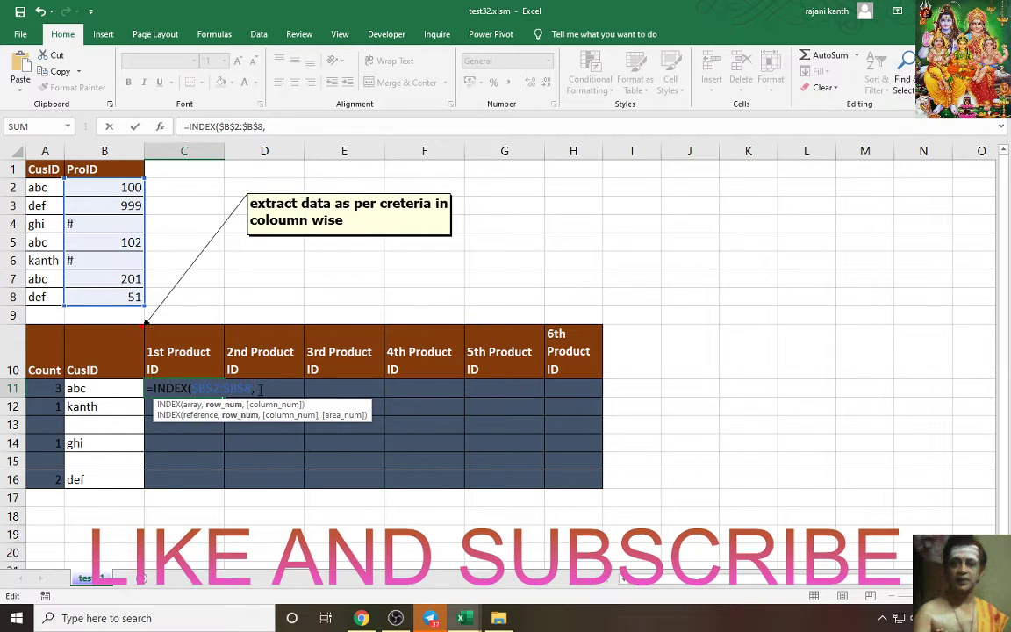
type("ROW")
key("BackSpace")
key("BackSpace")
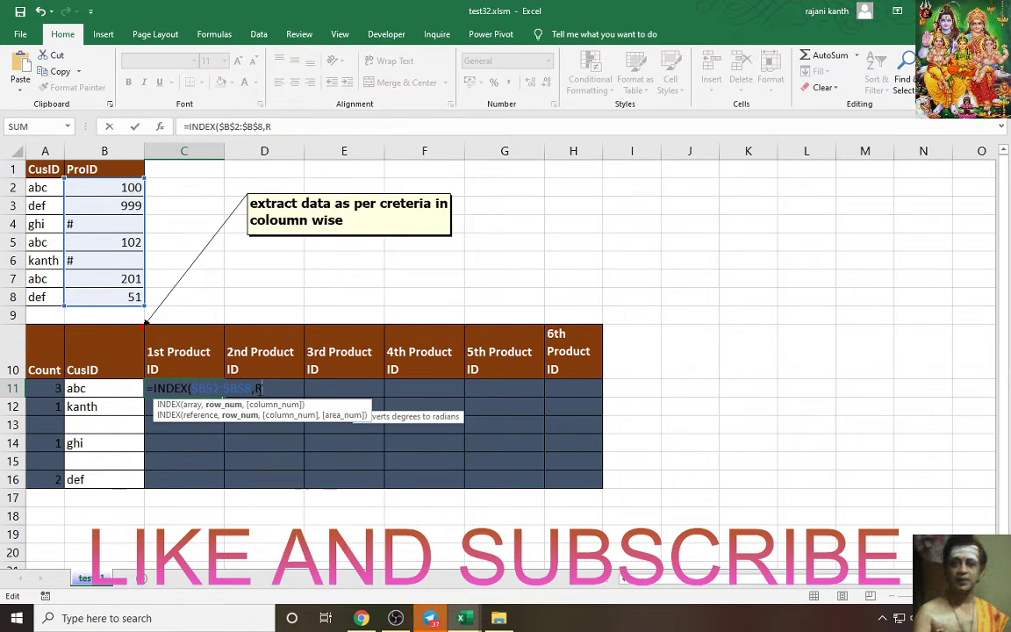
key("BackSpace")
type("SMALL(IF")
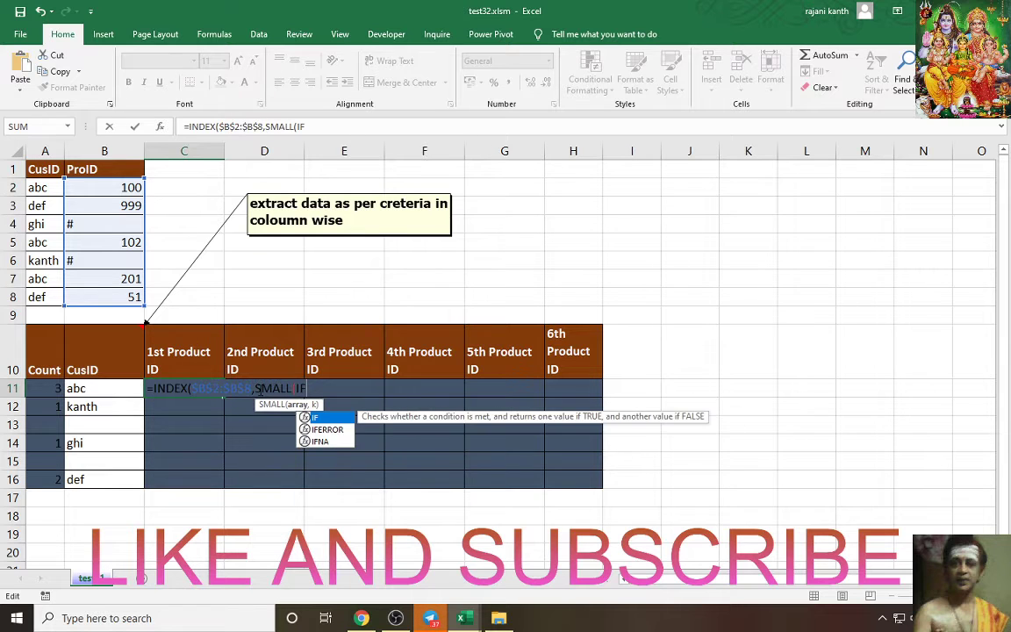
type("(")
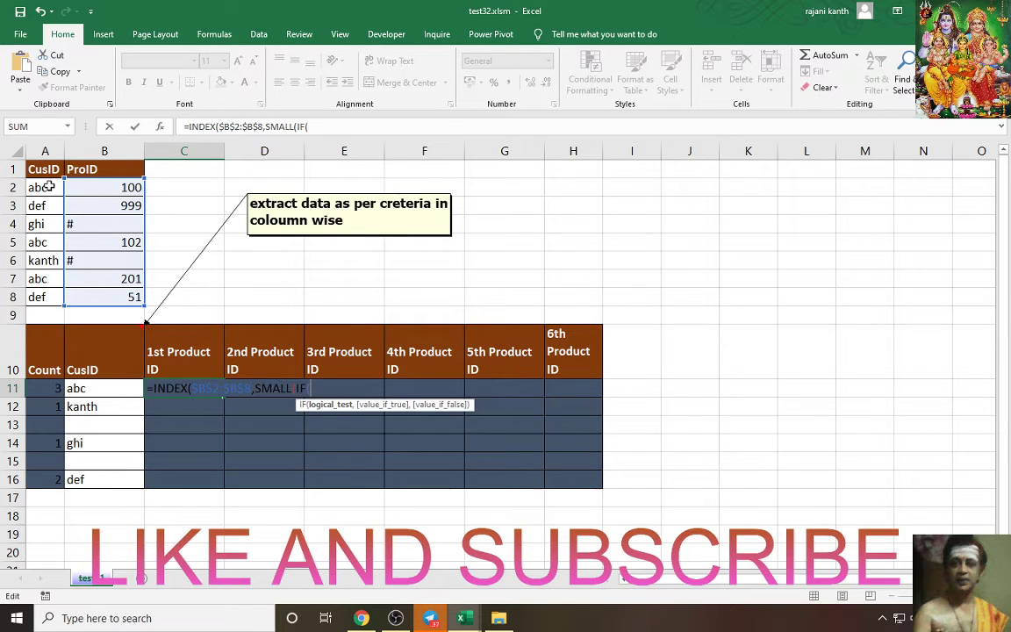
left_click_drag(43, 188, 45, 293)
Make the IF test $A$2:$A$8=$B11
key("F4")
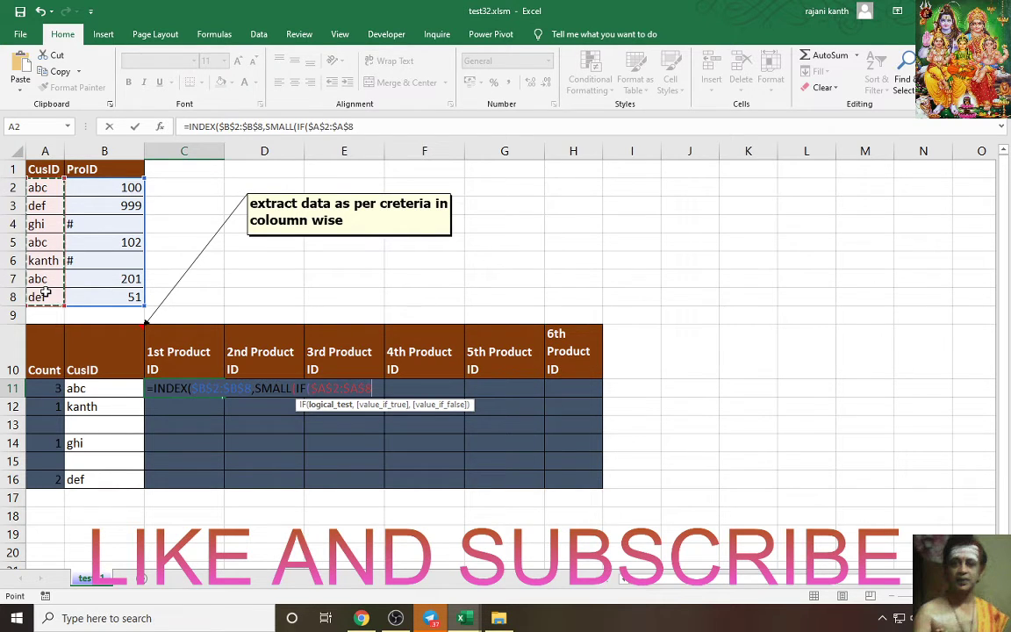
type("=")
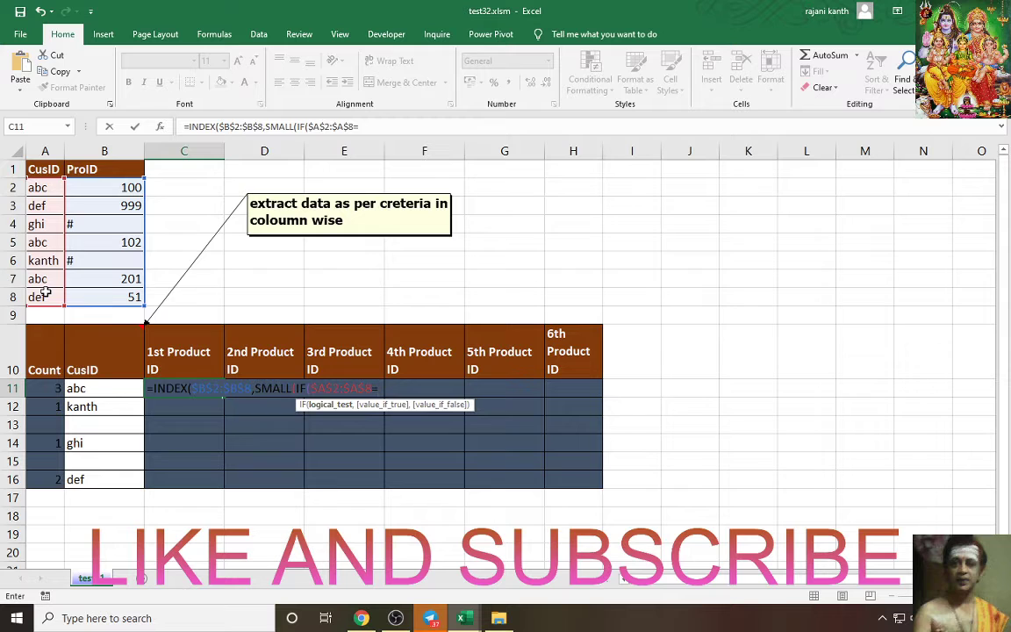
left_click(78, 389)
key("F4")
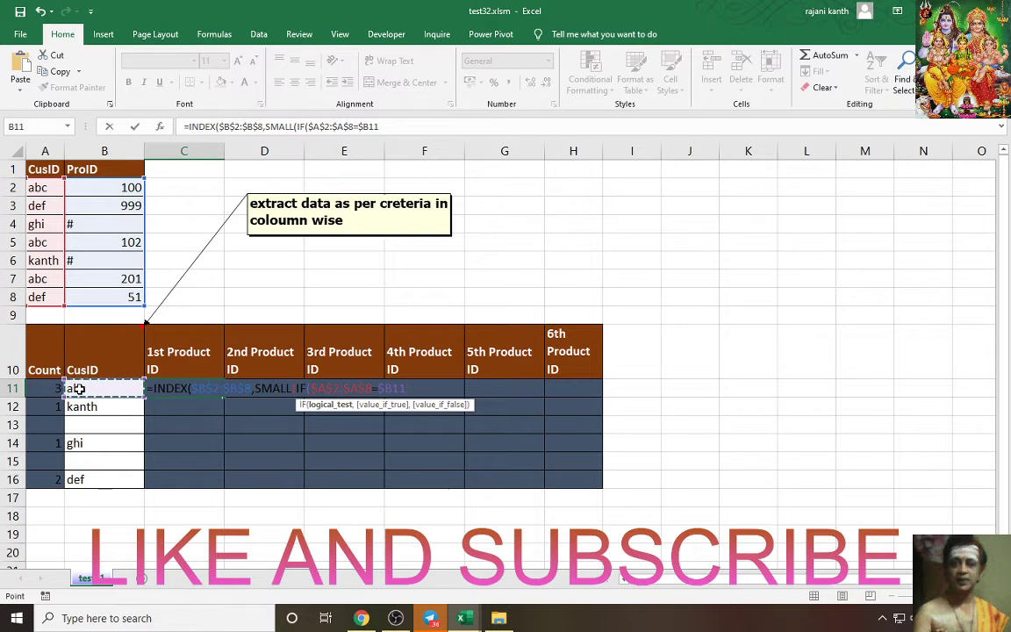
Return ROW($A$2:$A$8)-ROW($A$2)+1 as the row positions for SMALL
type(",ROW")
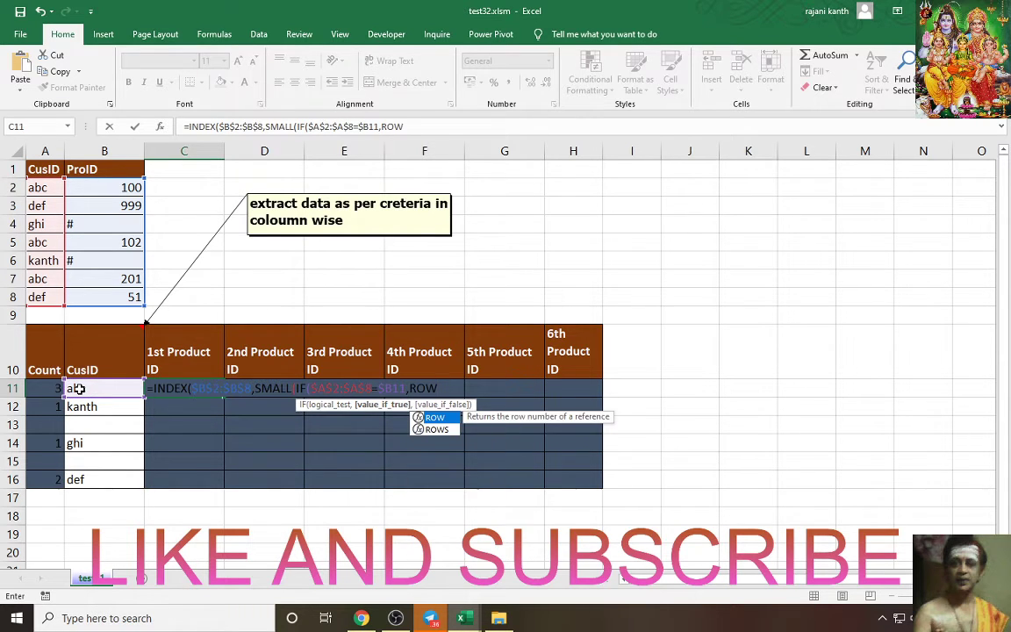
type("(")
left_click_drag(39, 184, 42, 296)
key("F4")
type(")-ROW")
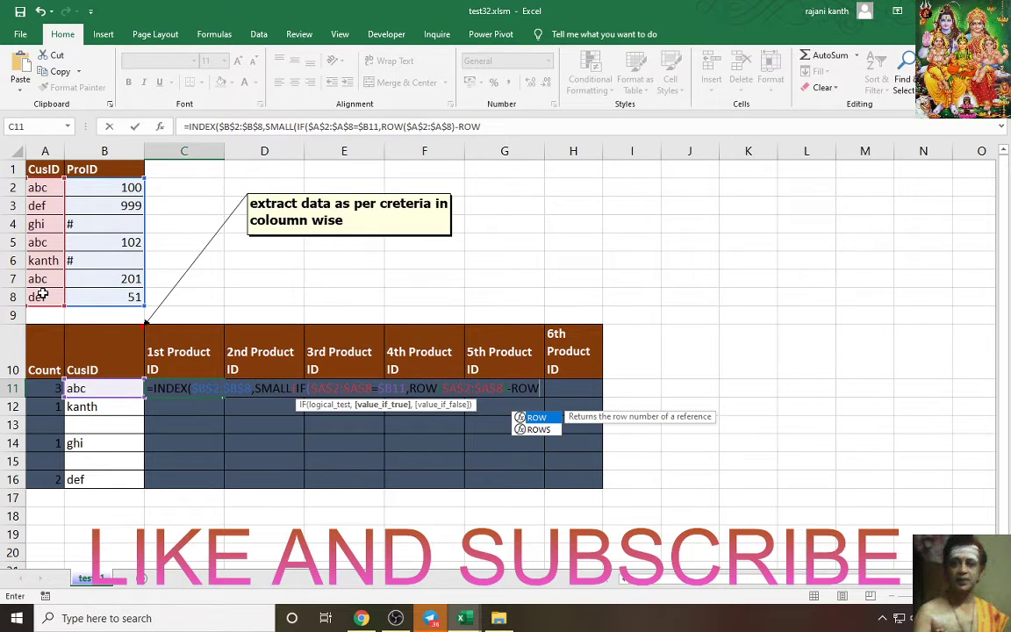
type("(")
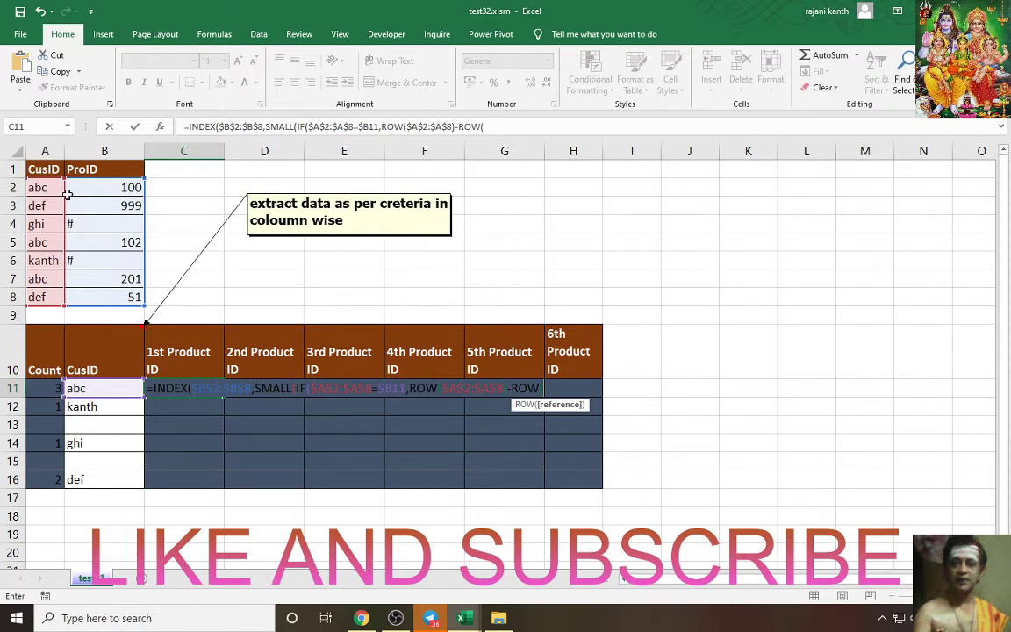
left_click(40, 188)
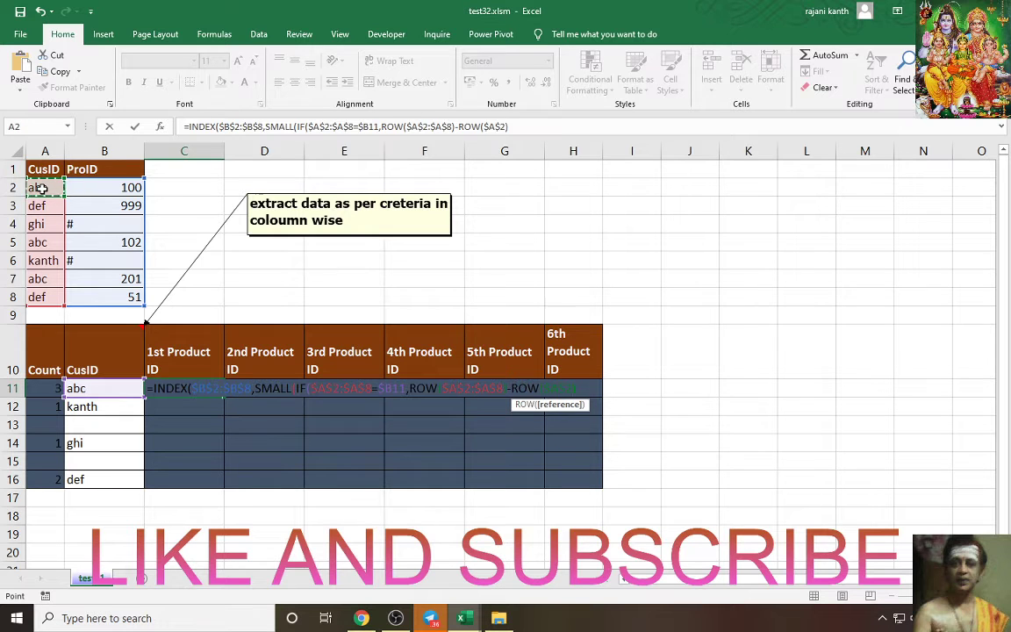
type(")+1")
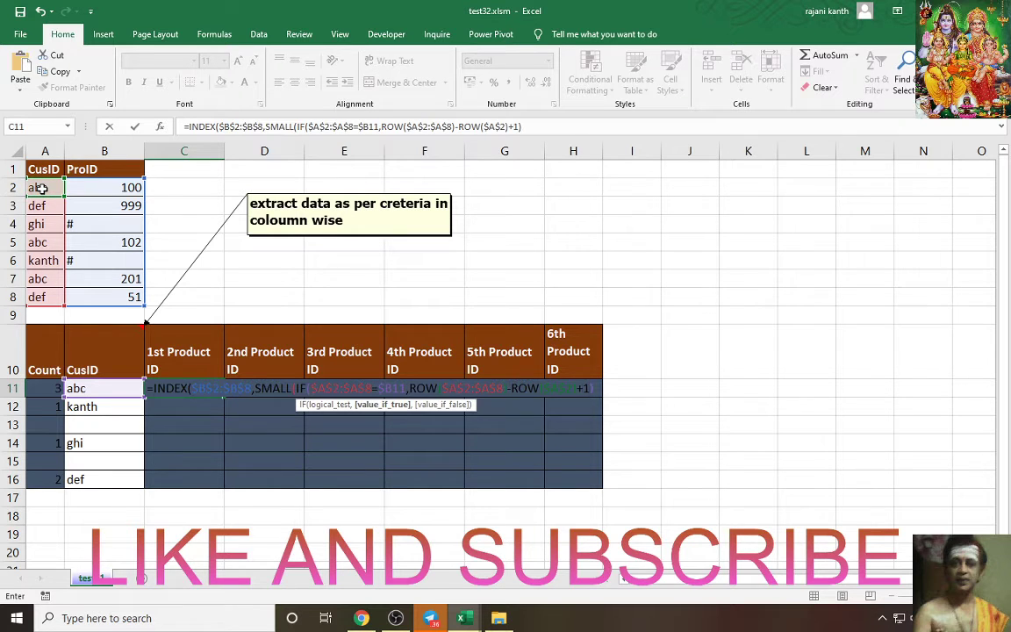
type("),")
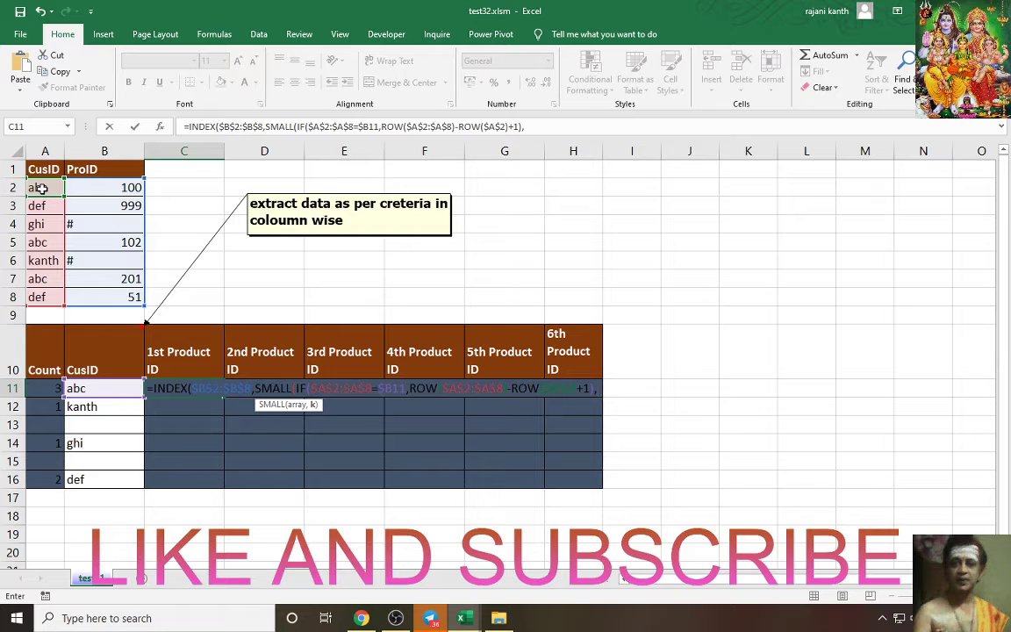
type("CO")
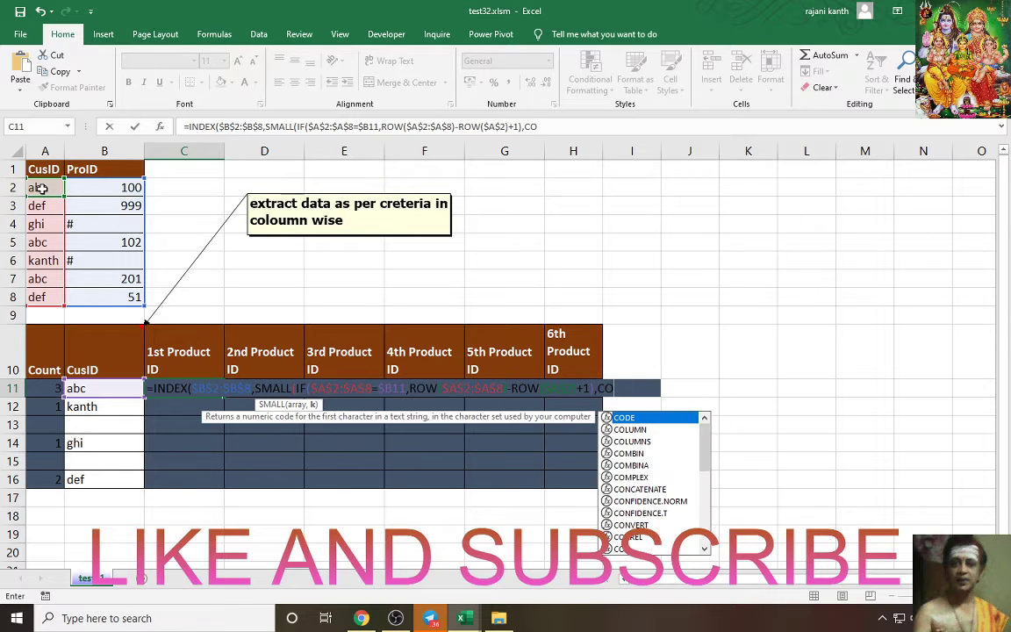
Finish C11 with COLUMNS($C11:C11) as SMALL's k and array-enter it, returning 100
key("Down")
key("Down")
key("Tab")
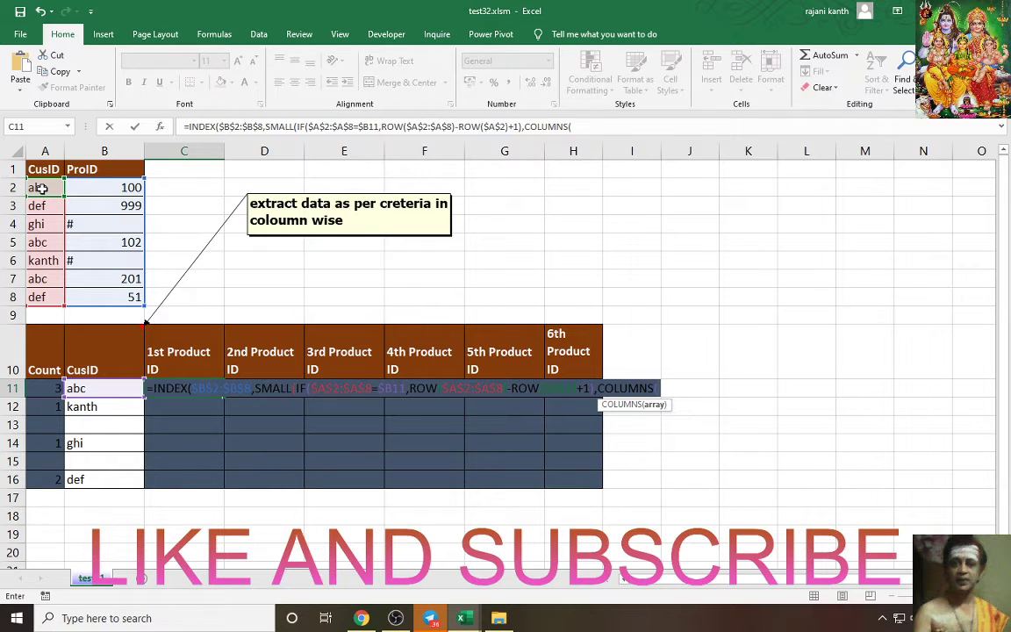
type("$C")
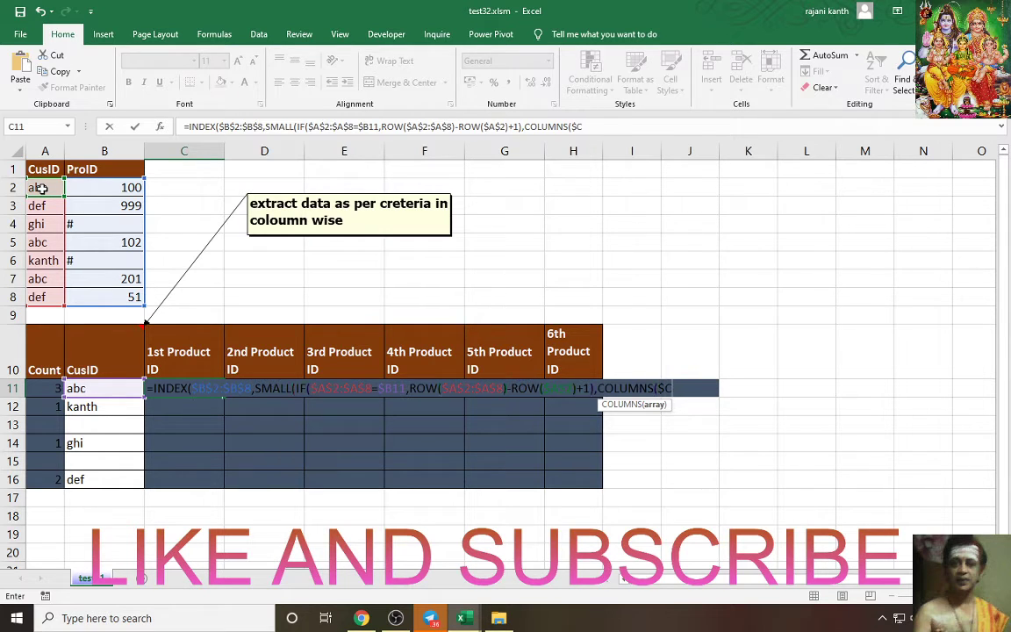
type("11:C11")
key("Right")
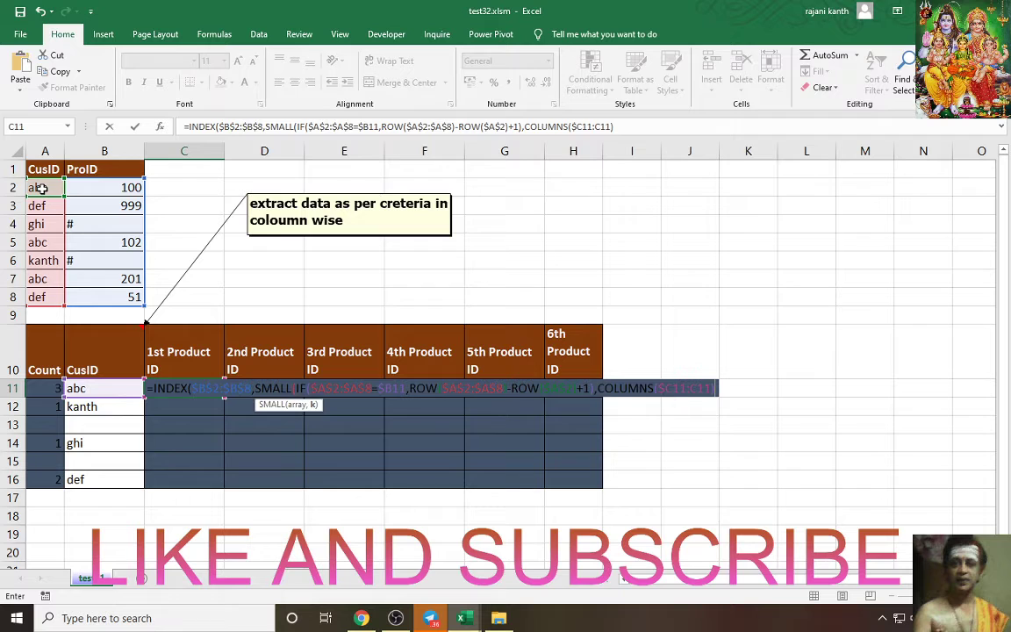
type(")")
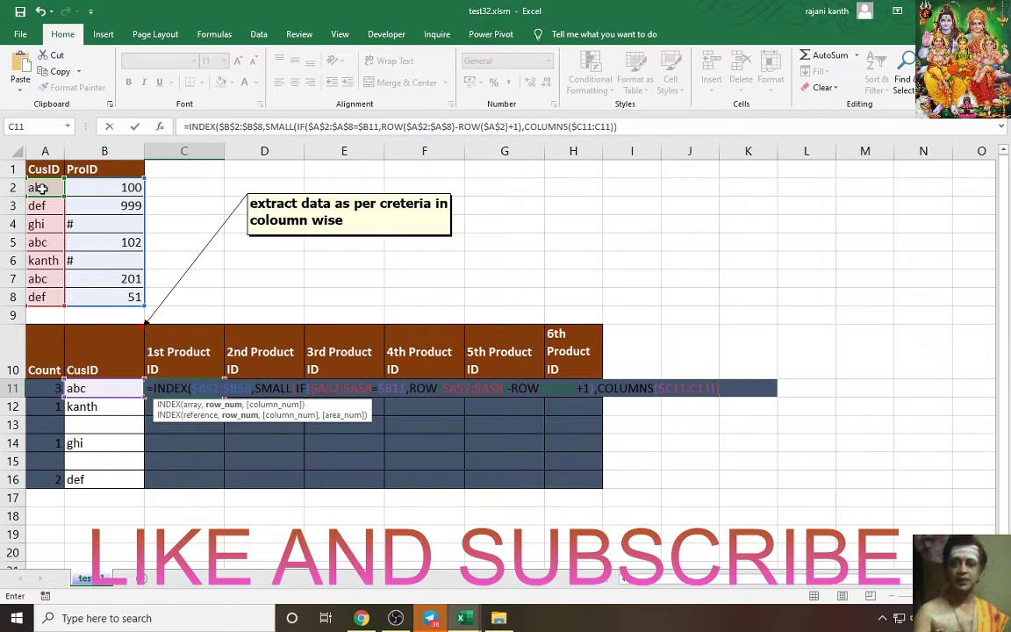
type(")")
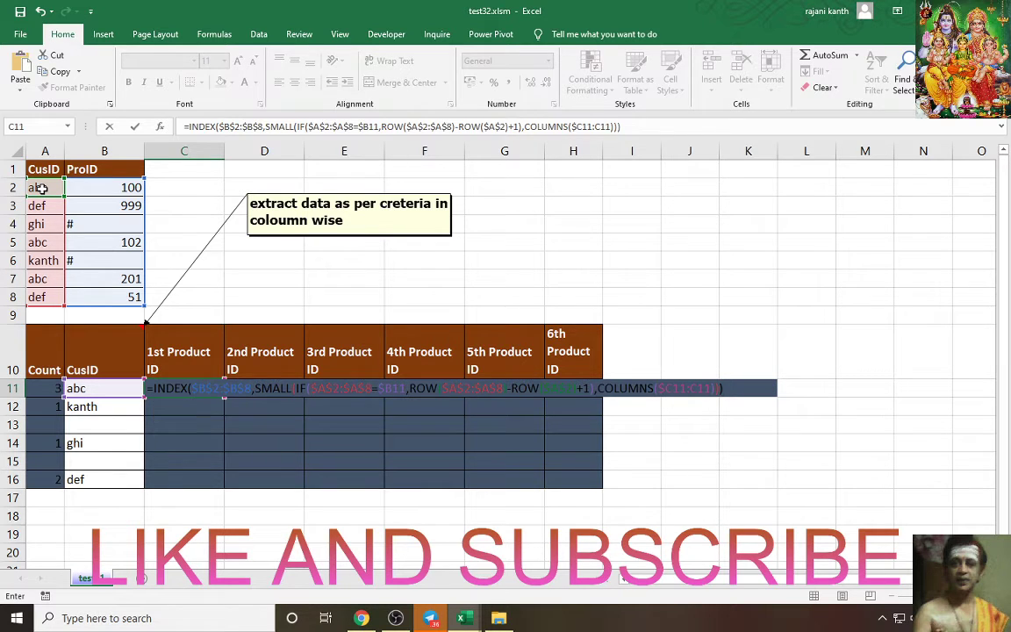
key("ctrl+shift+Return")
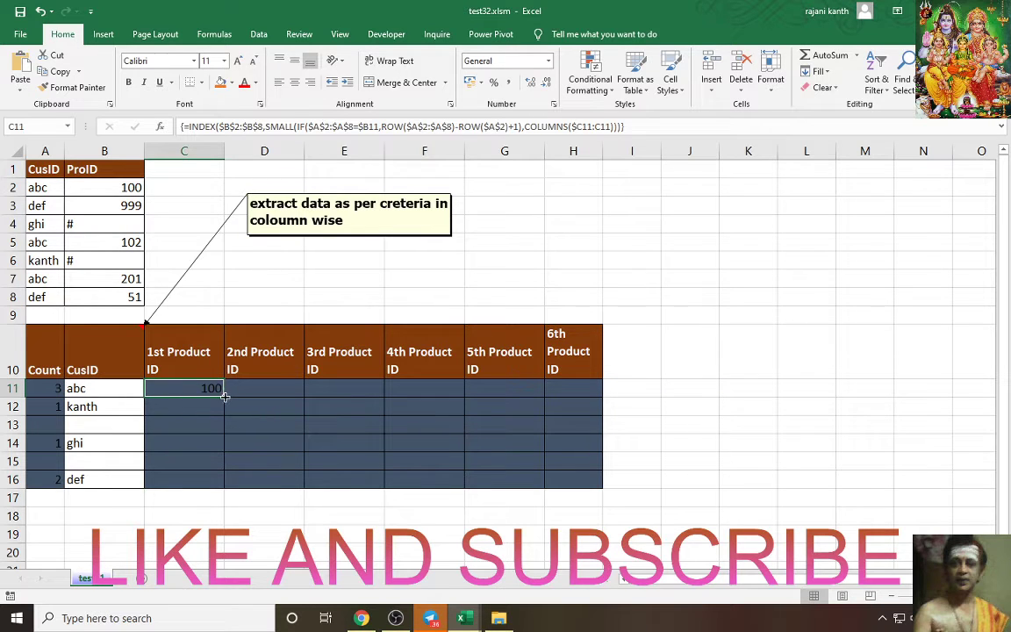
Fill C11's formula through C11:H16, yielding 100, 102, 201 for abc and 999, 51 for def
left_click_drag(225, 397, 602, 487)
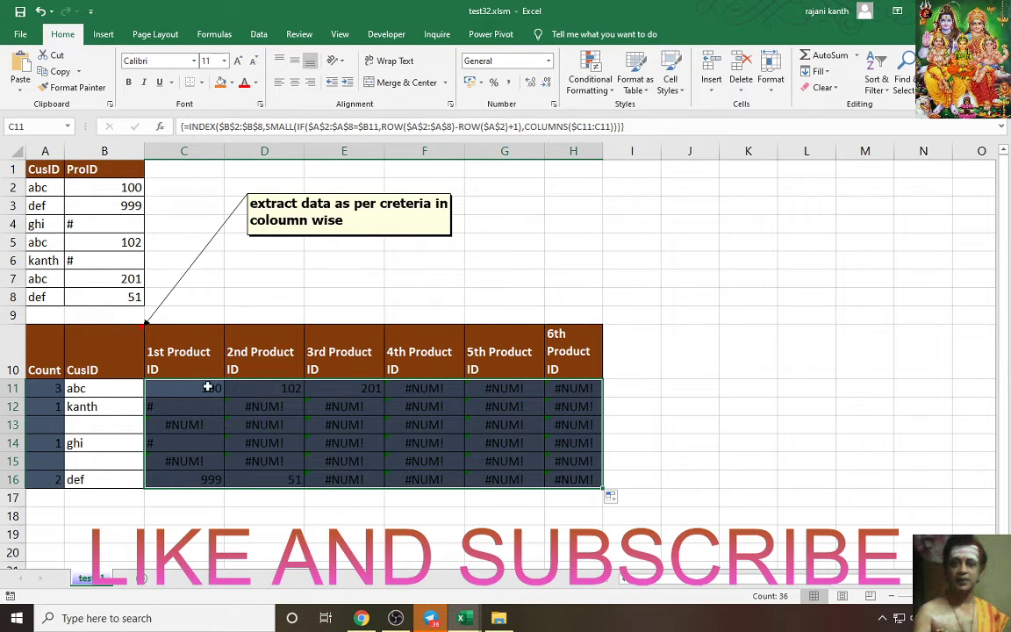
key("F2")
key("F3")
Wrap the formula in IF(COLUMNS($C11:C11)>$A11,"",...) and re-enter it as an array formula
key("Escape")
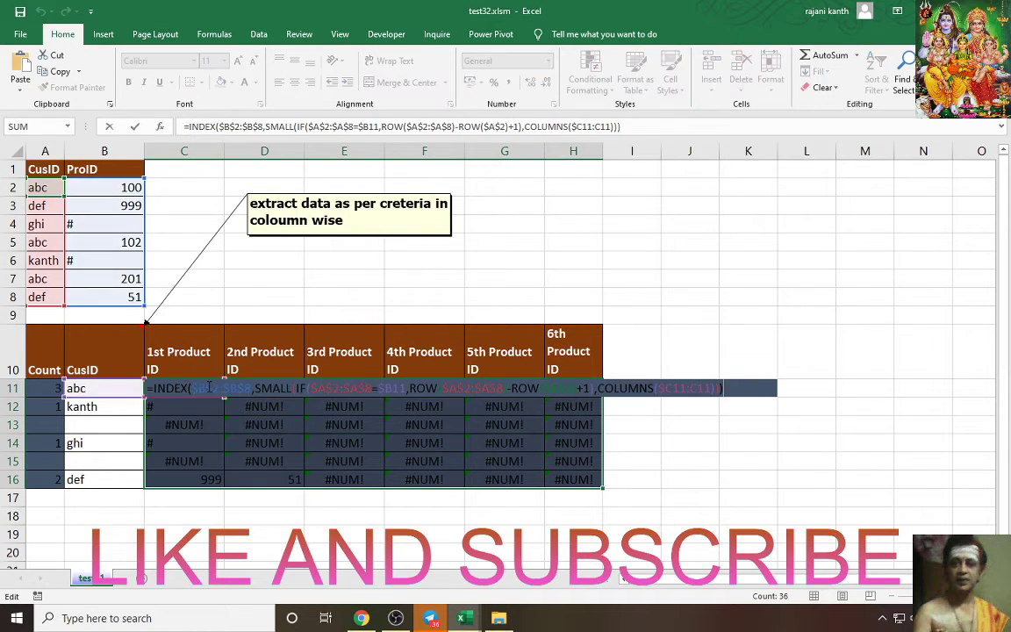
key("F2")
key("F2")
left_click(596, 388)
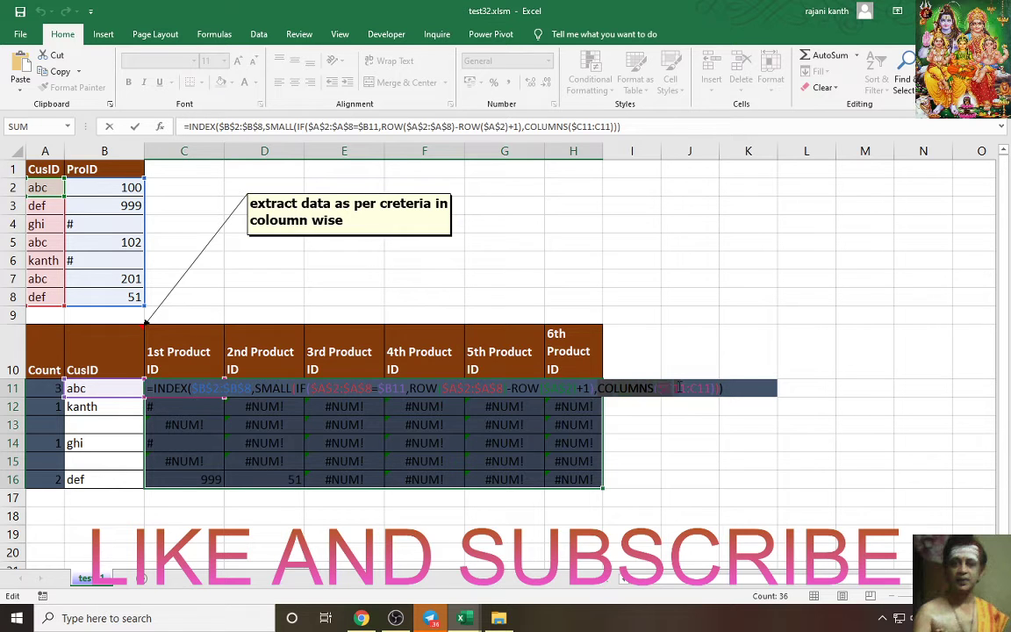
left_click_drag(655, 388, 713, 387)
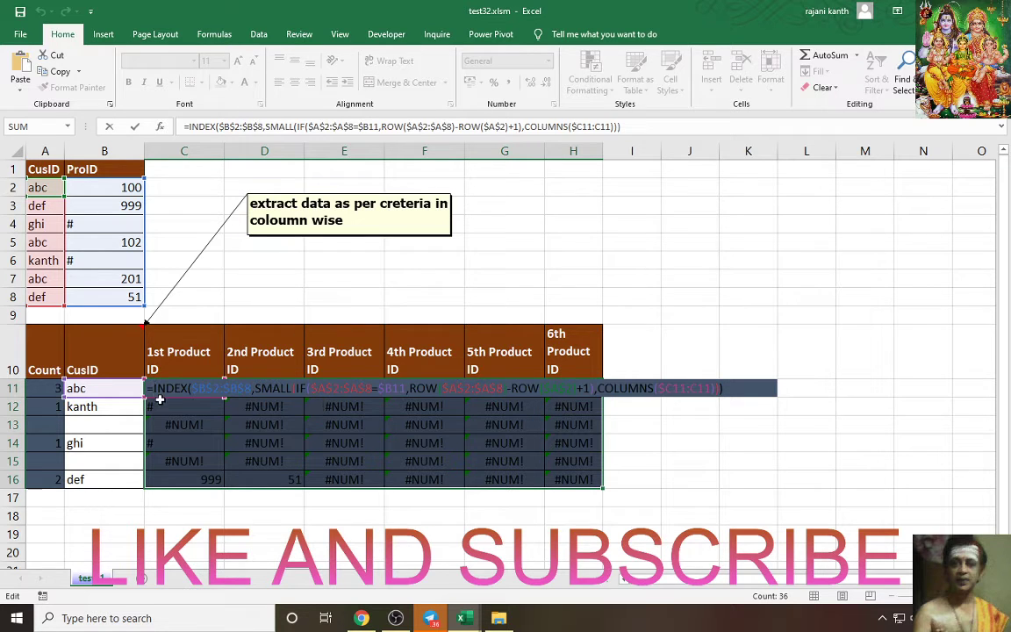
type("IF(")
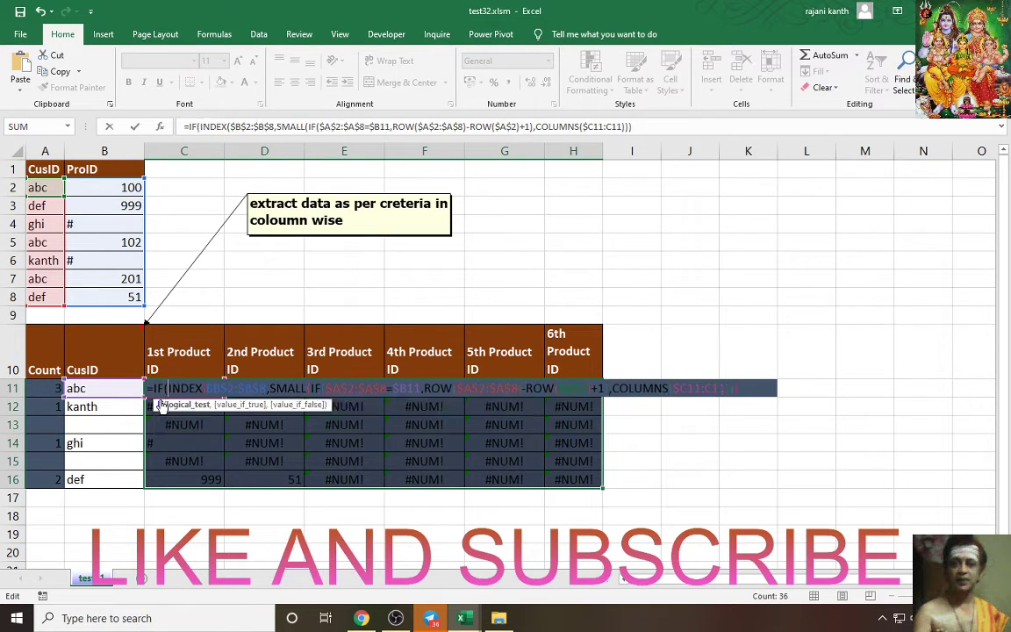
key("ctrl+v")
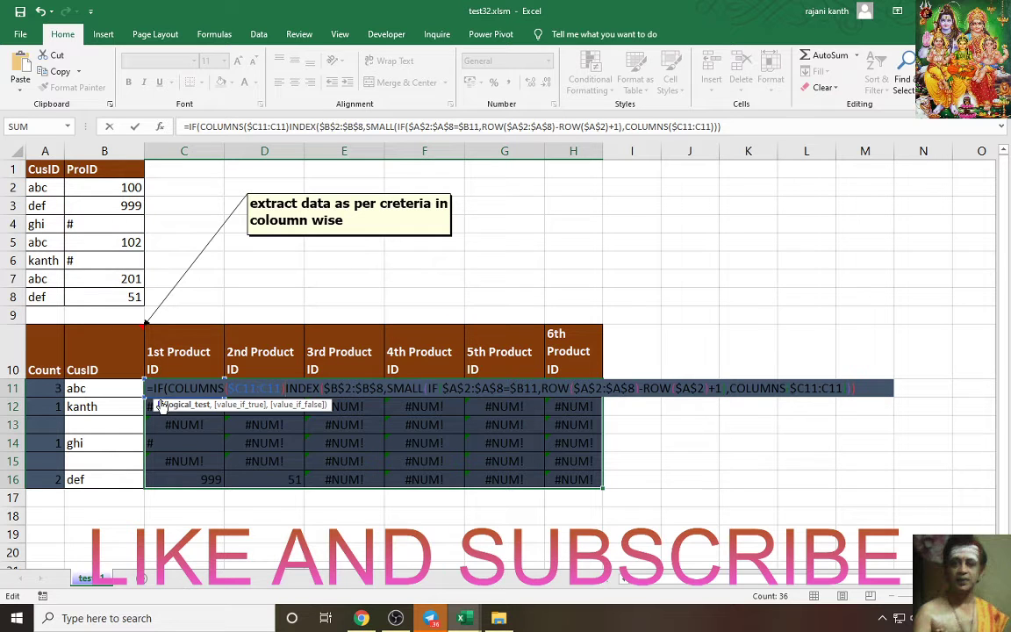
type(">")
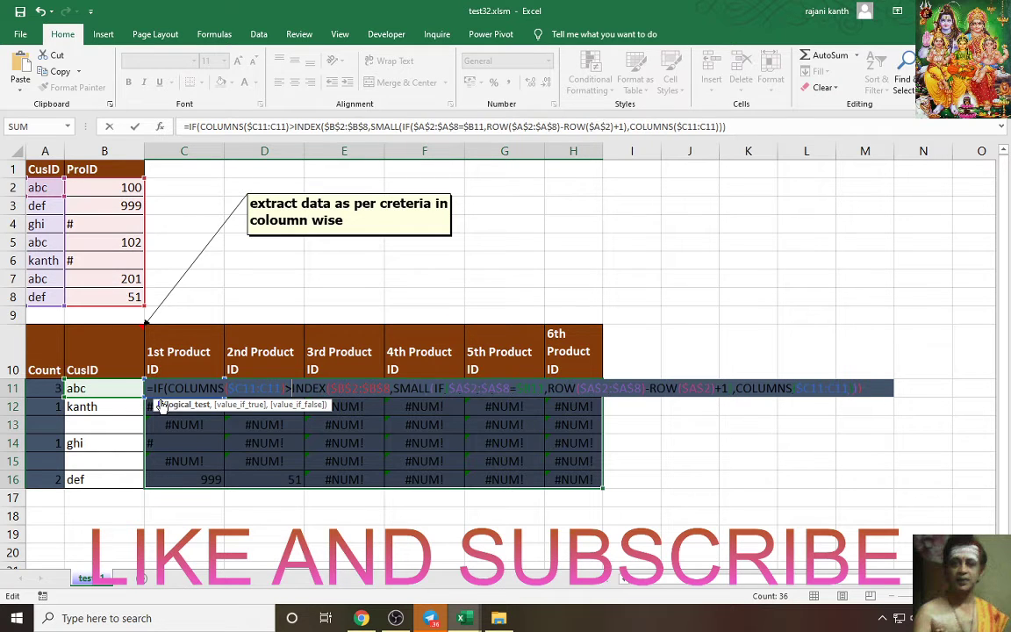
left_click(42, 387)
key("F4")
key("F4")
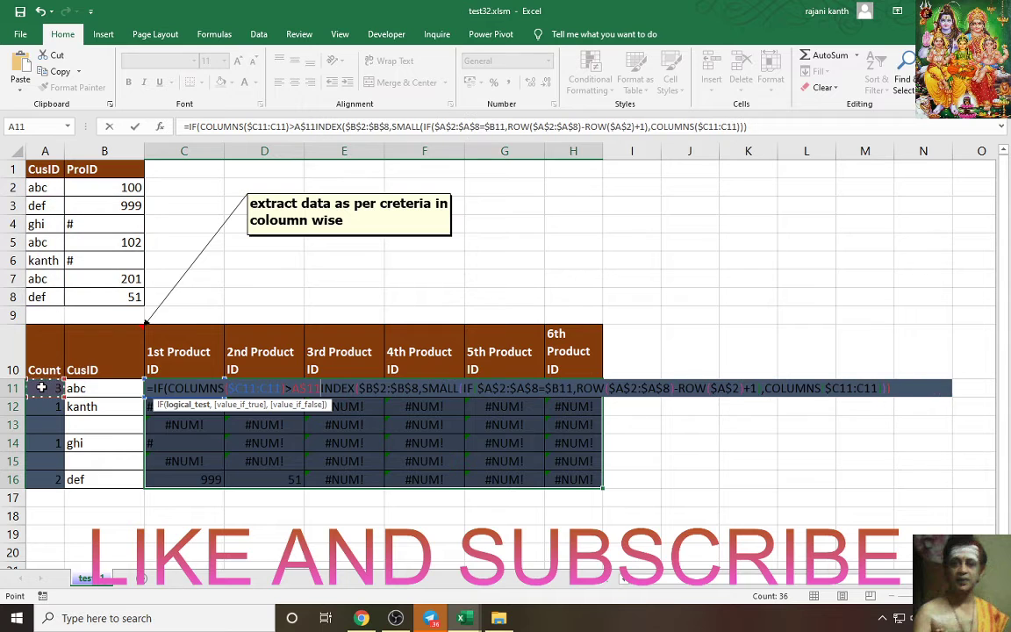
key("F4")
type(",")
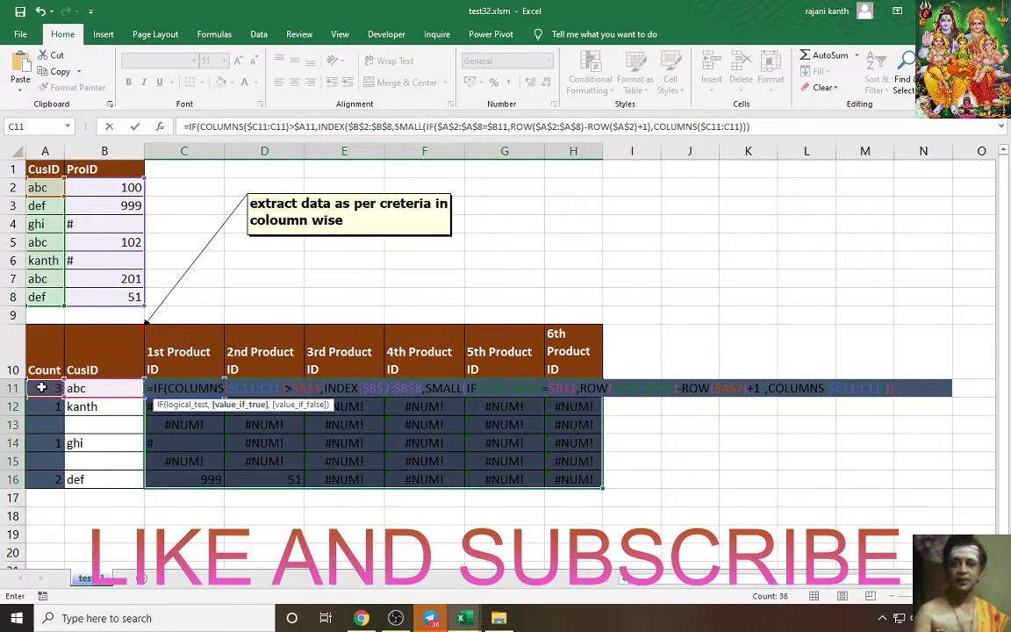
type("\"\"")
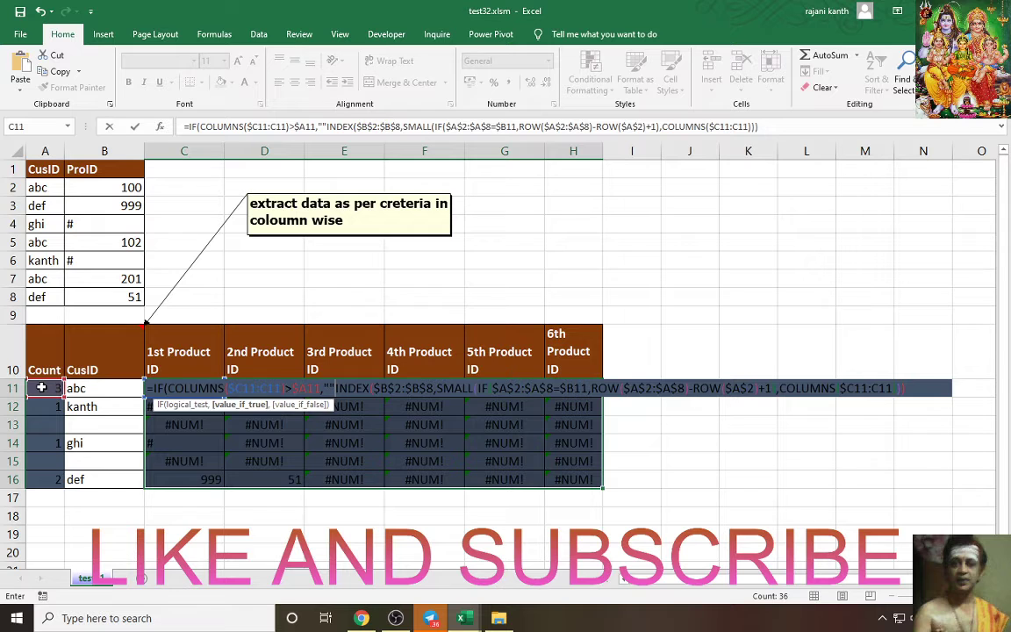
type(",")
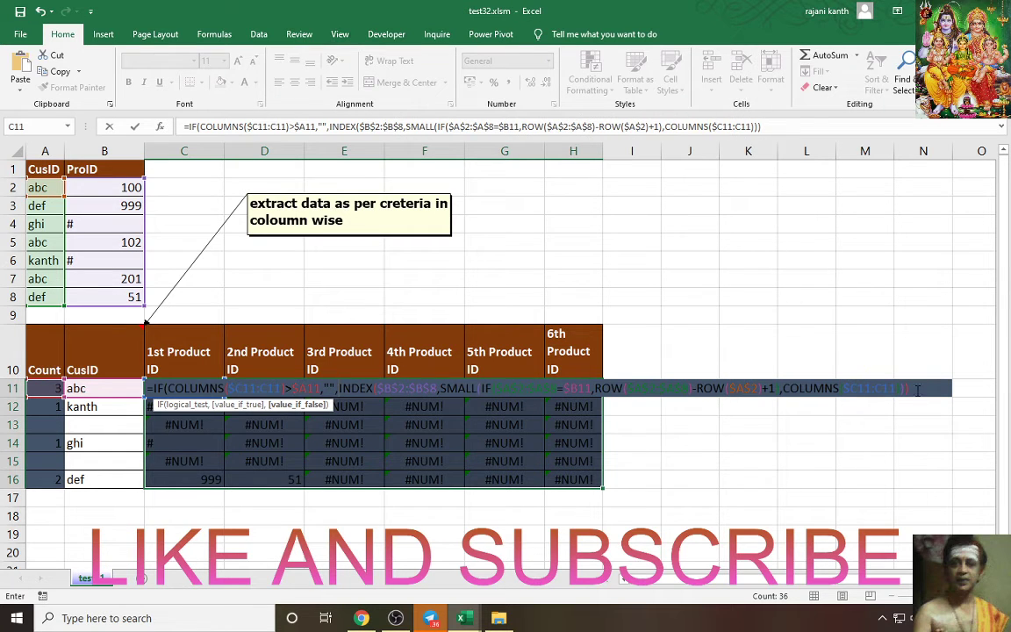
type(")")
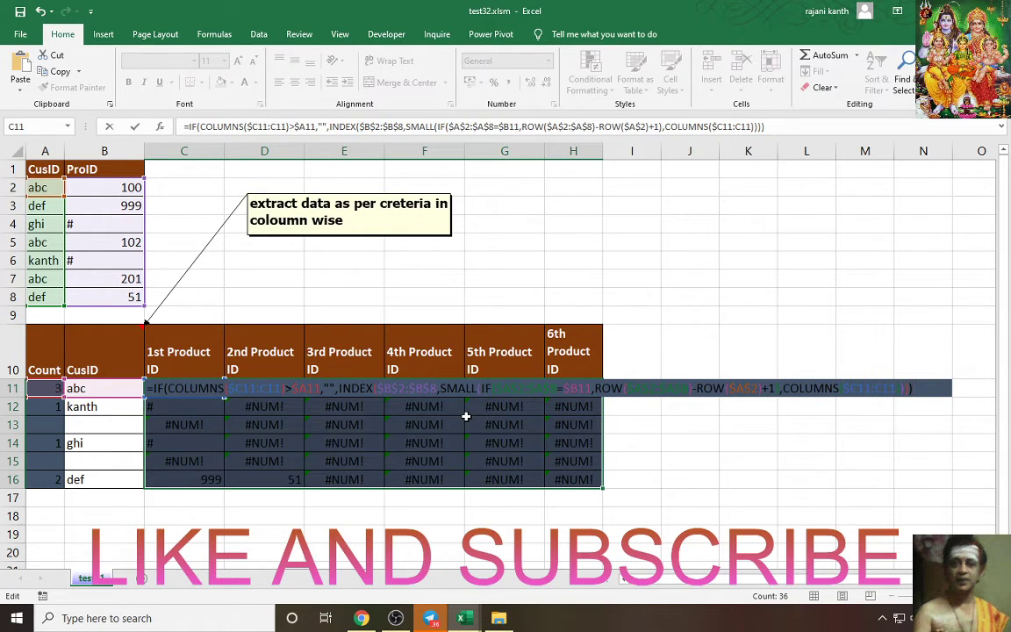
key("ctrl+shift+Return")
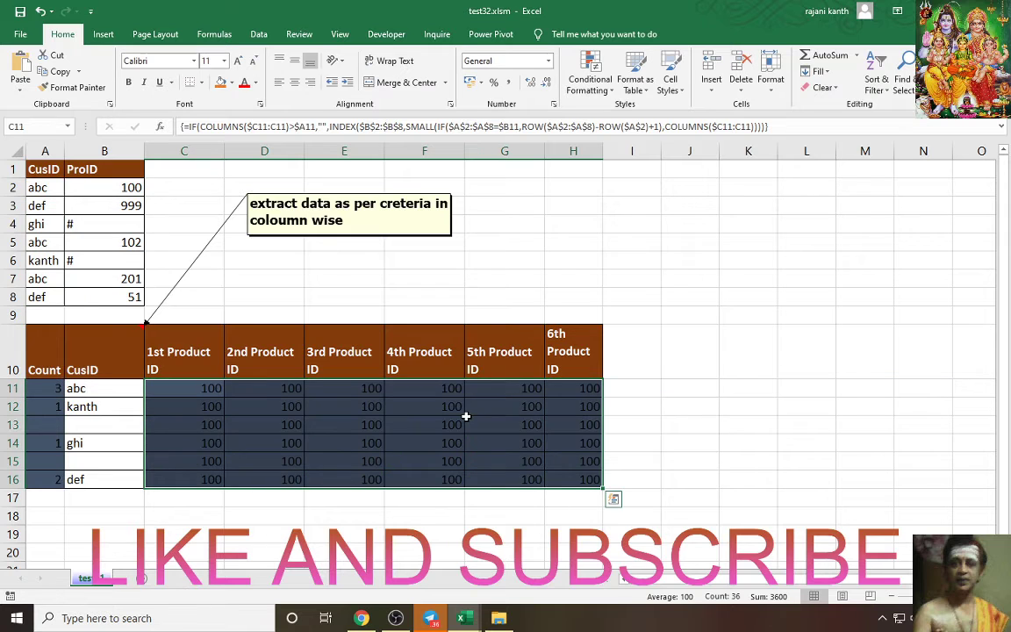
Clear the old array formula from C11:H16
double_click(213, 388)
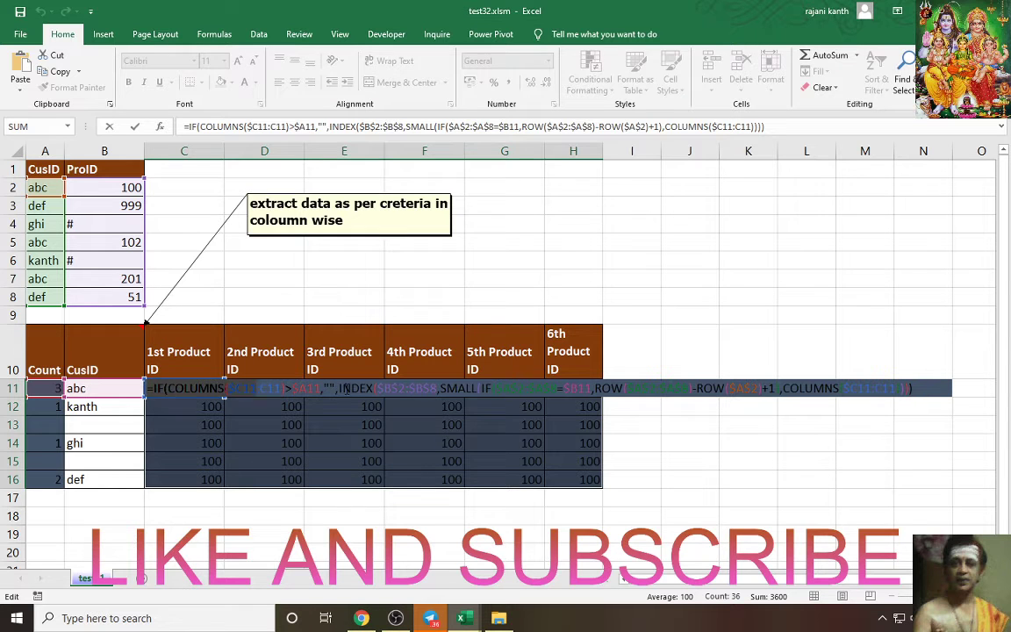
key("ctrl+shift+Return")
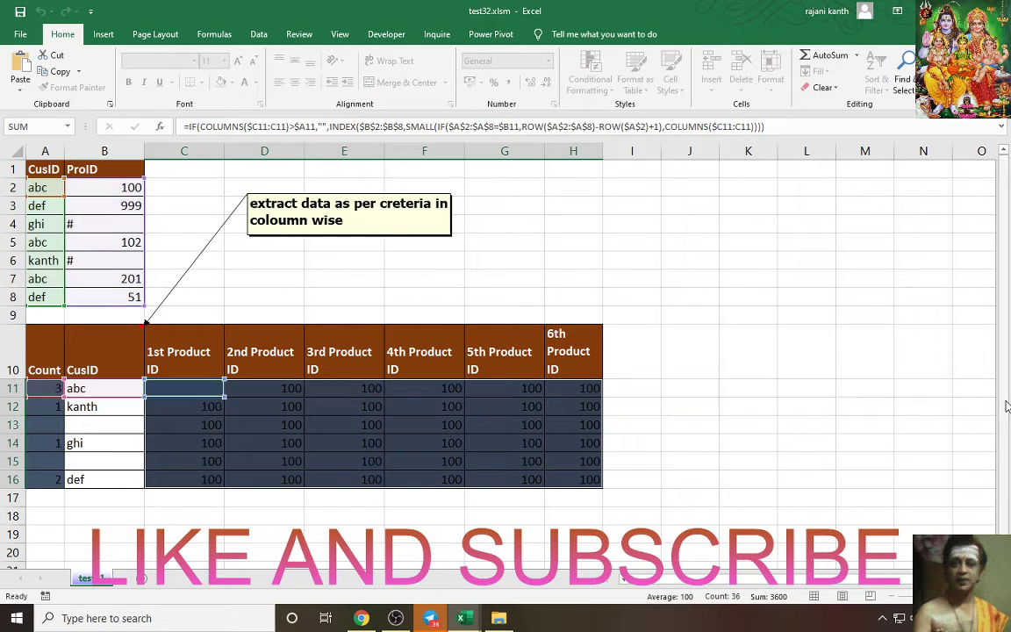
left_click_drag(181, 388, 589, 479)
key("Delete")
key("Up")
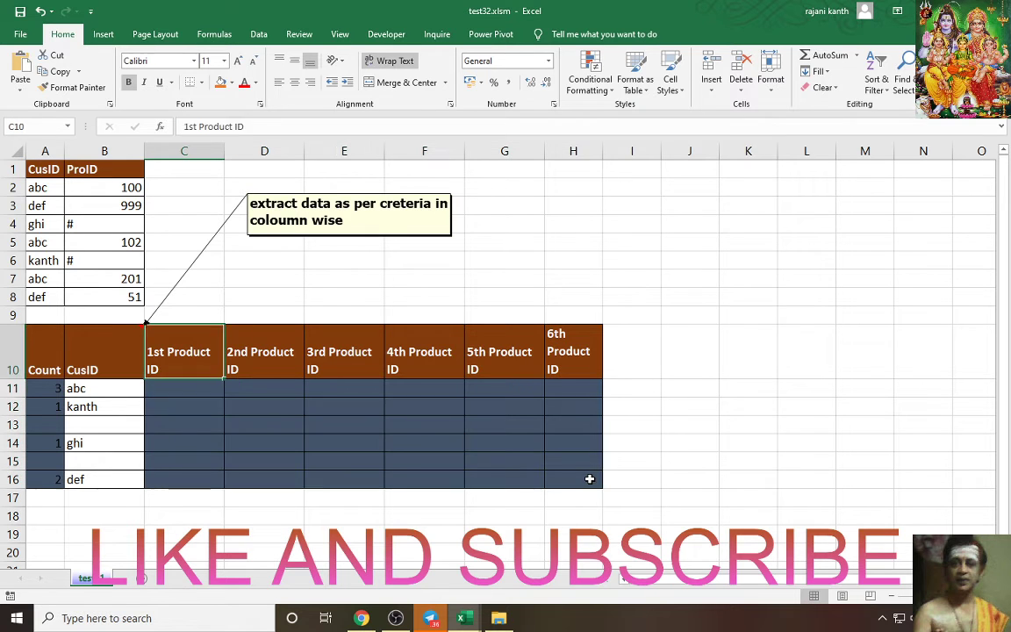
key("Down")
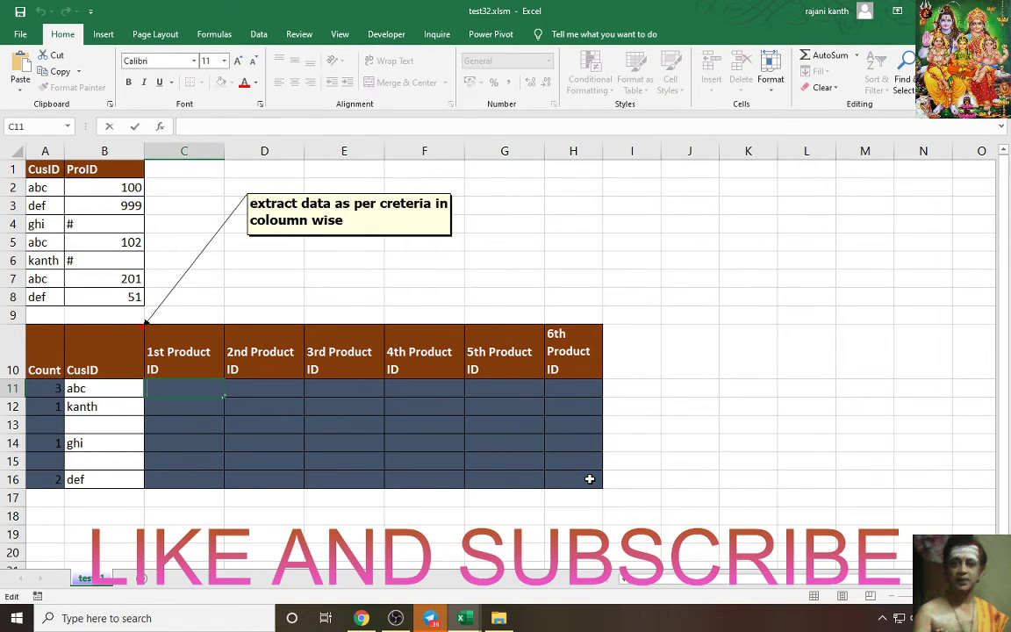
Paste the IF formula into C11 as an array formula and fill it through H16
key("F2")
type("=IF(COLUMNS($C11:C11)>$A11,\"\",INDEX($B$2:$B$8,SMALL(IF($A$2:$A$8=$B11,ROW($A$2:$A$8)-ROW($A$2)+1),COLUMNS($C11:C11))))")
key("ctrl+shift+Return")
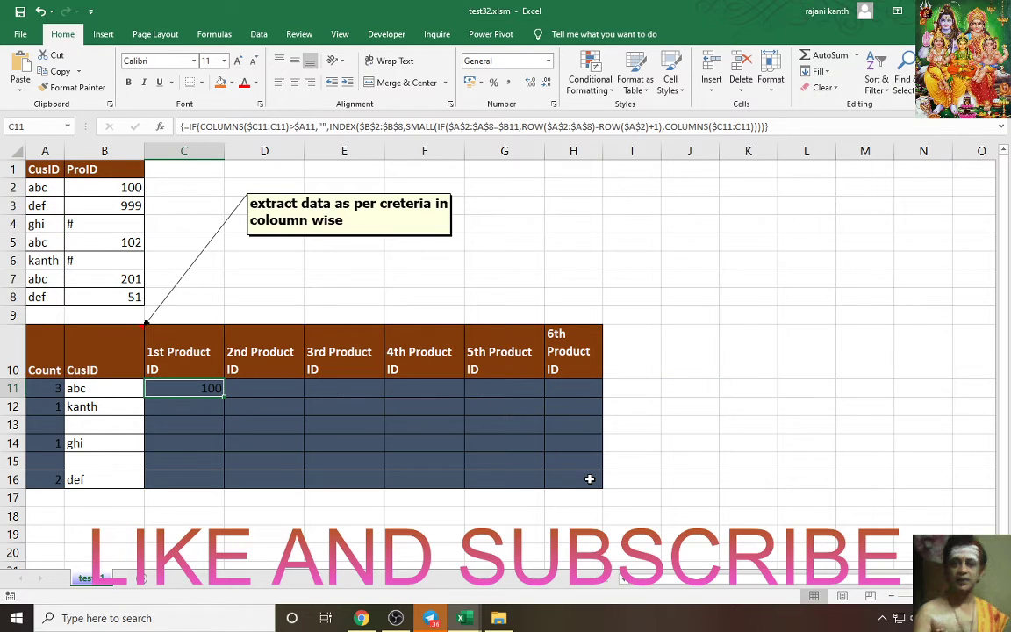
left_click_drag(224, 396, 226, 488)
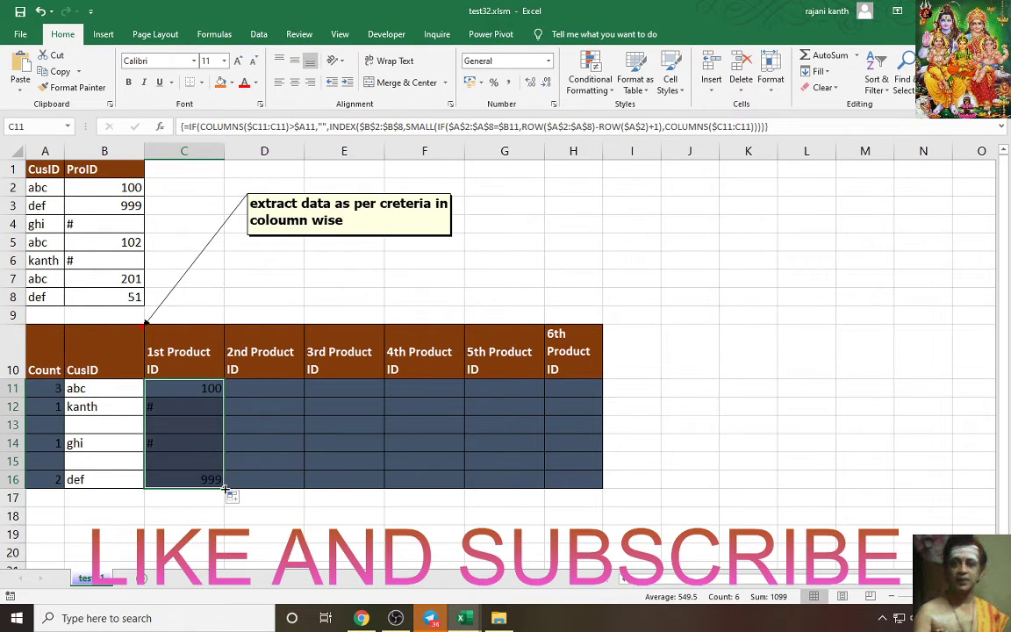
left_click_drag(225, 488, 594, 499)
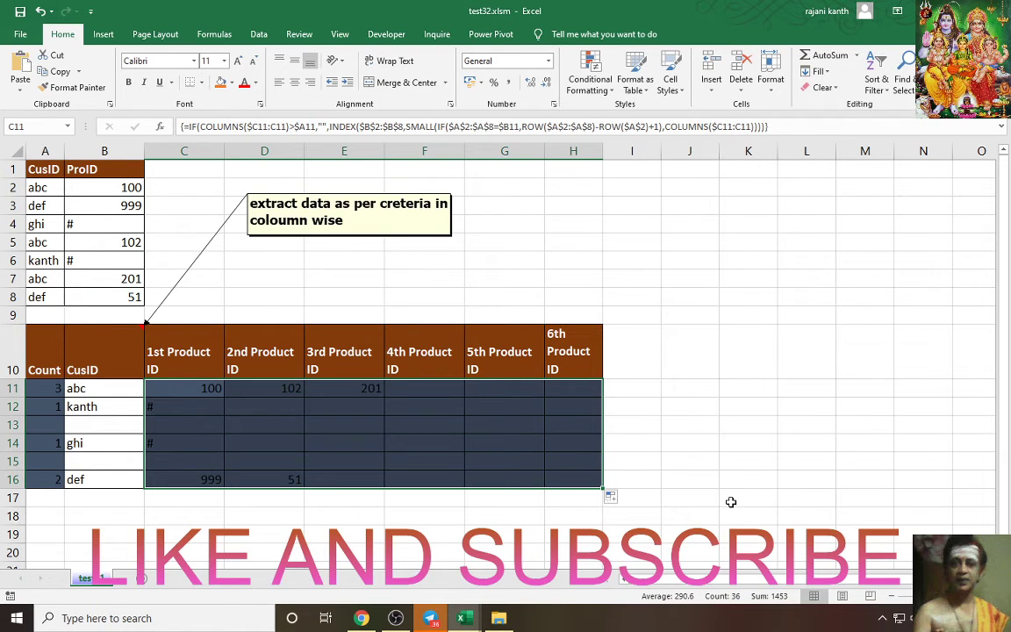
Select the summary table A10:H17 and drag it over to D10:K17
left_click(105, 425)
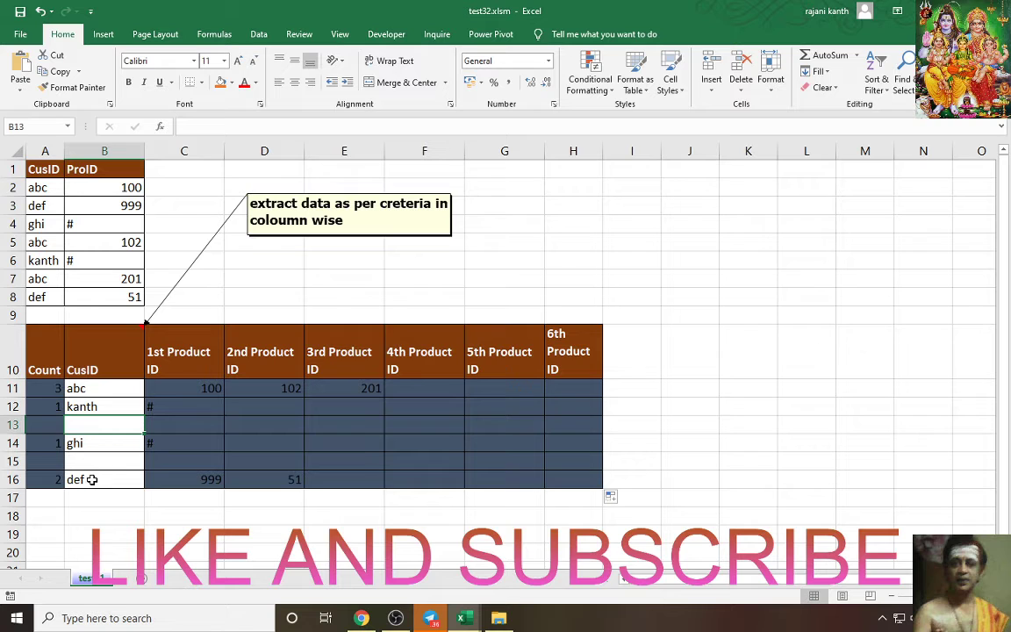
left_click_drag(37, 297, 130, 302)
left_click(131, 299)
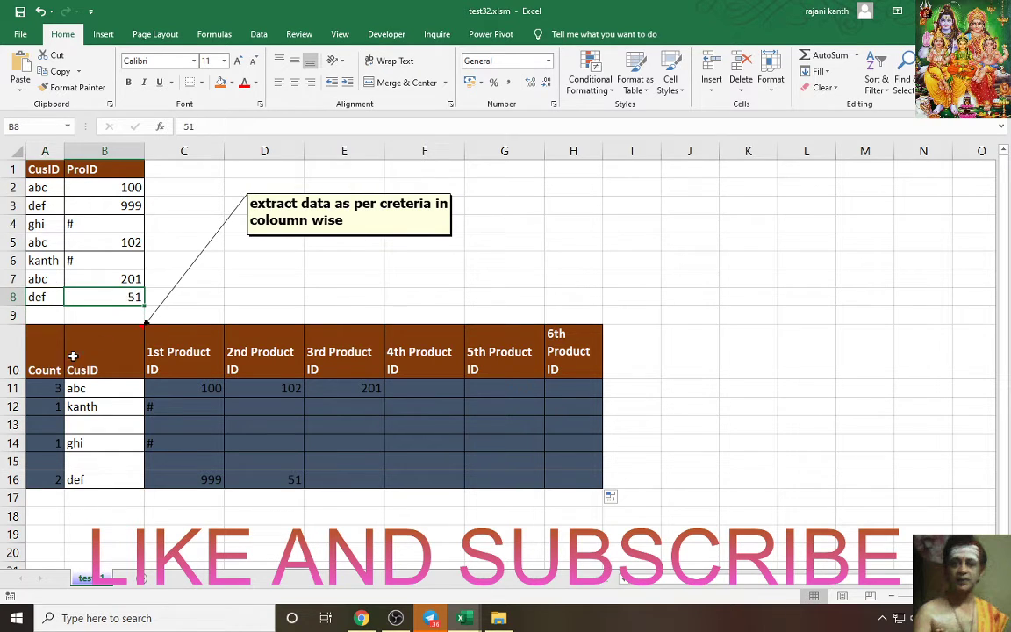
left_click_drag(41, 346, 576, 490)
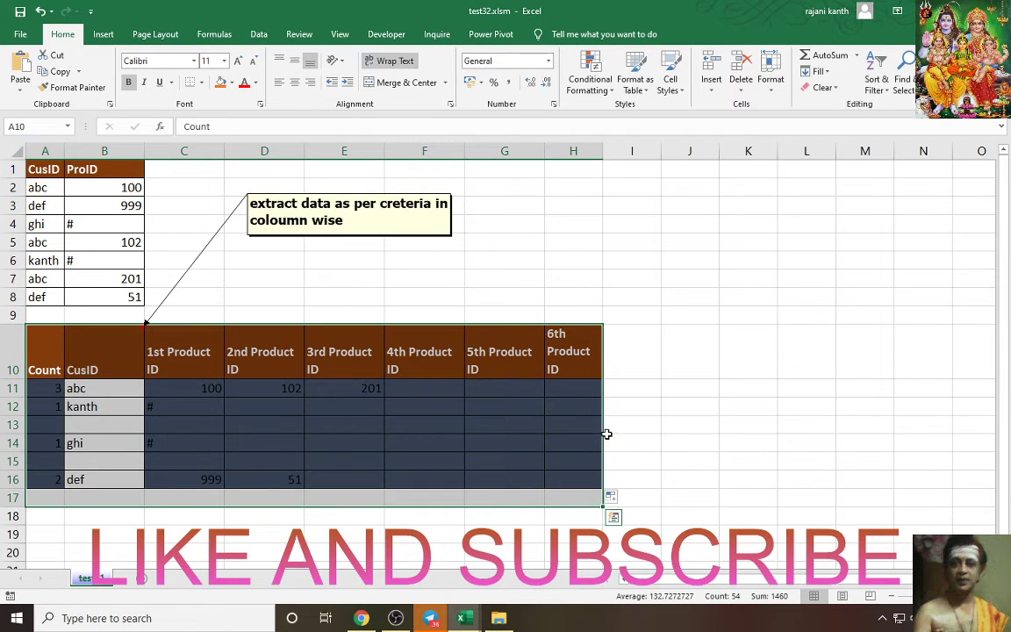
left_click_drag(602, 432, 738, 420)
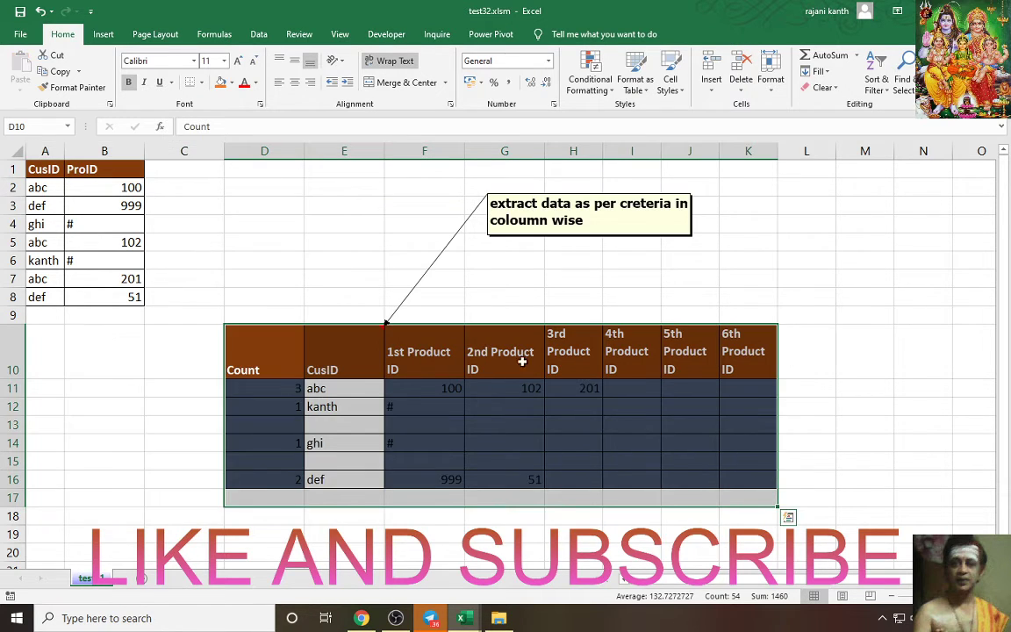
Convert the CusID/ProID range A1:B8 into an Excel table with headers
left_click(35, 188)
key("ctrl+t")
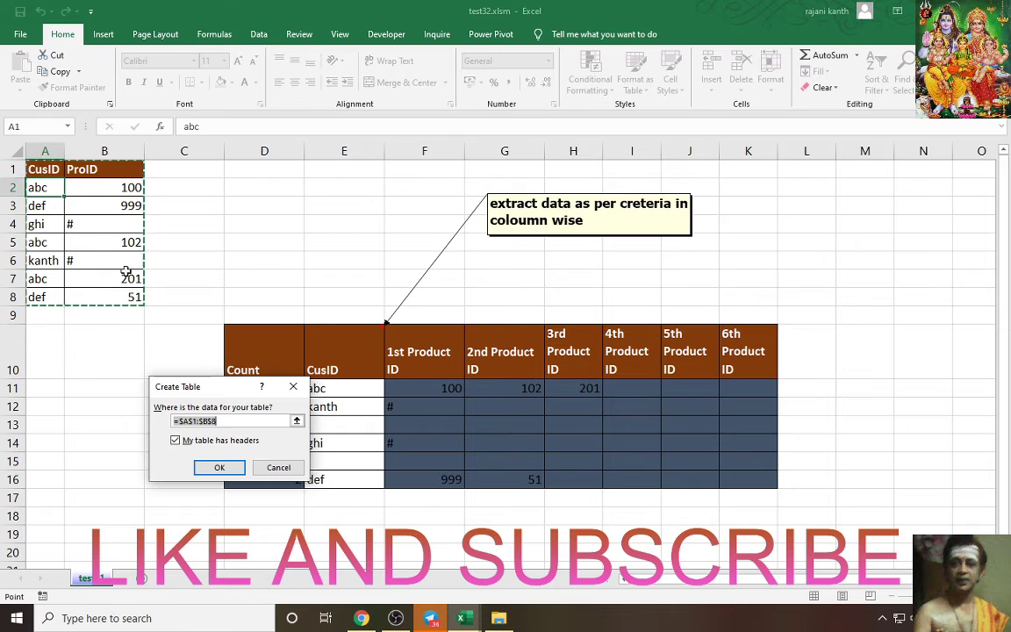
left_click(219, 467)
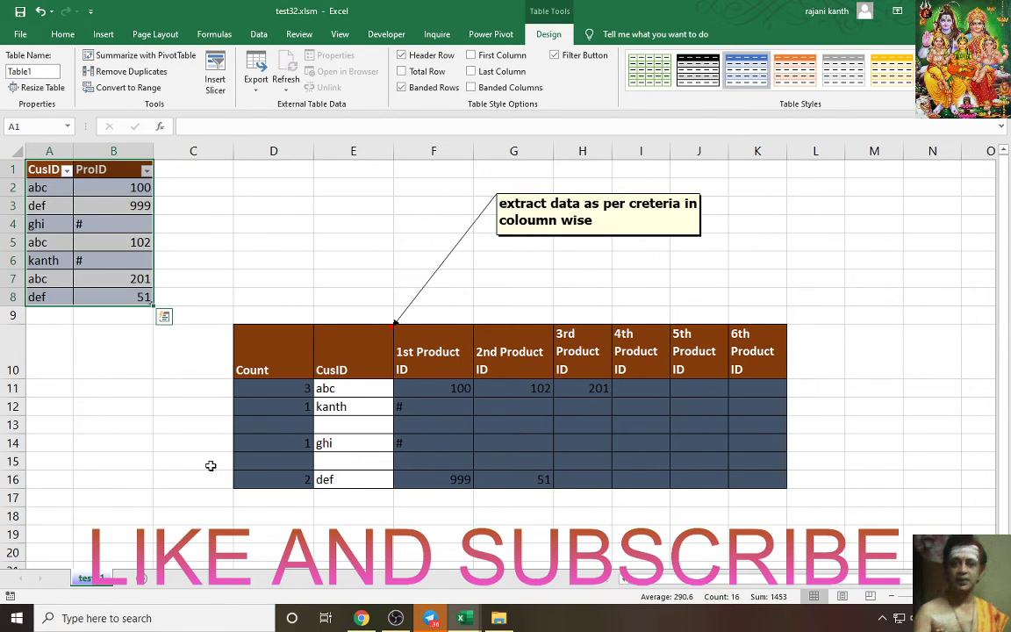
Add table row 9 with CusID abc and ProID 512
left_click(112, 299)
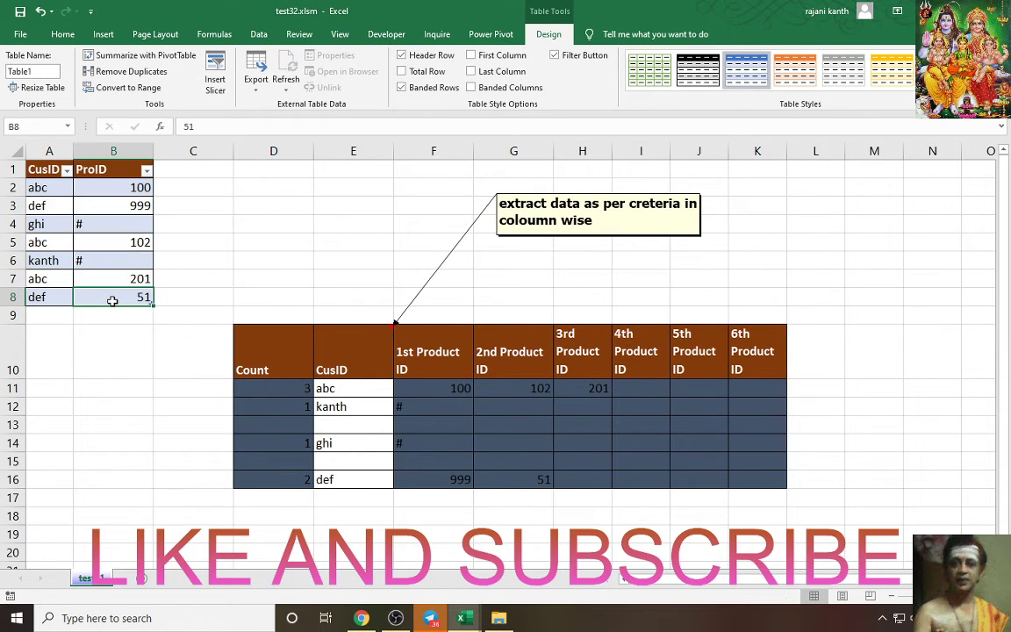
key("Tab")
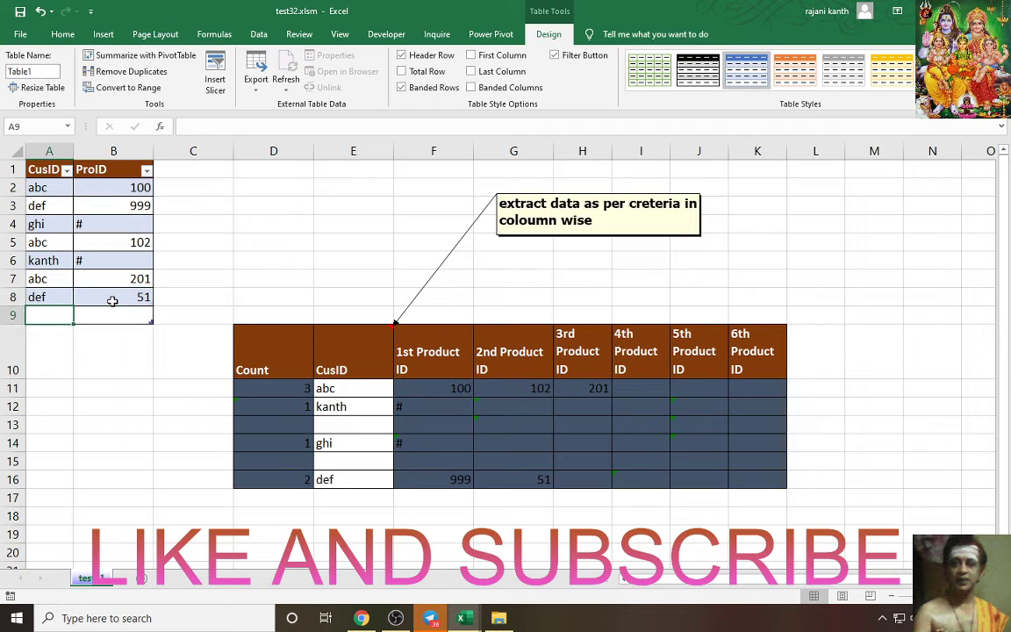
type("ABC")
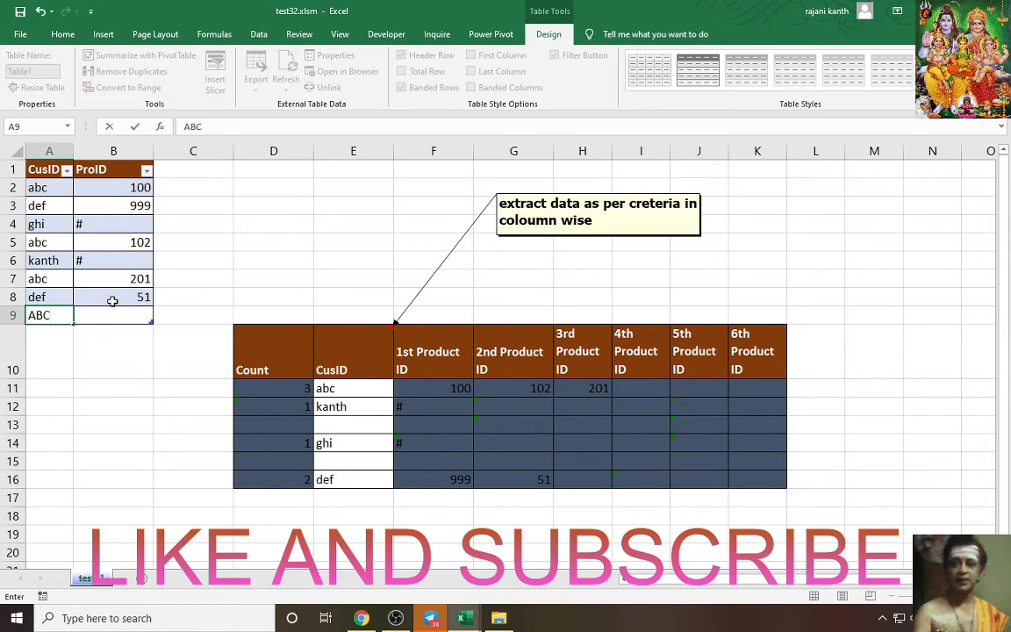
key("BackSpace")
key("BackSpace")
type("abc")
key("Tab")
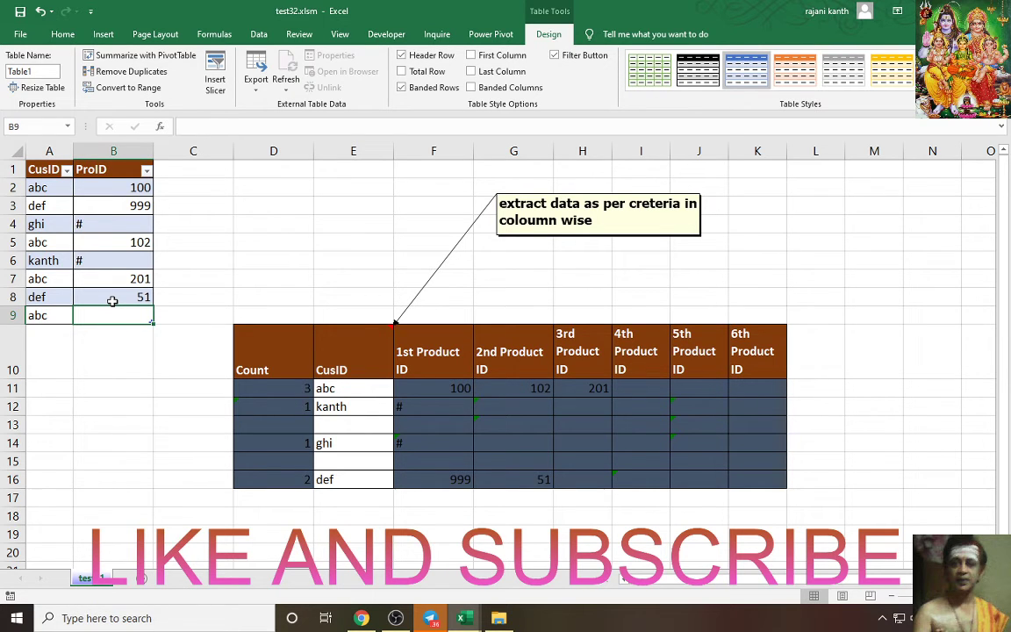
type("512")
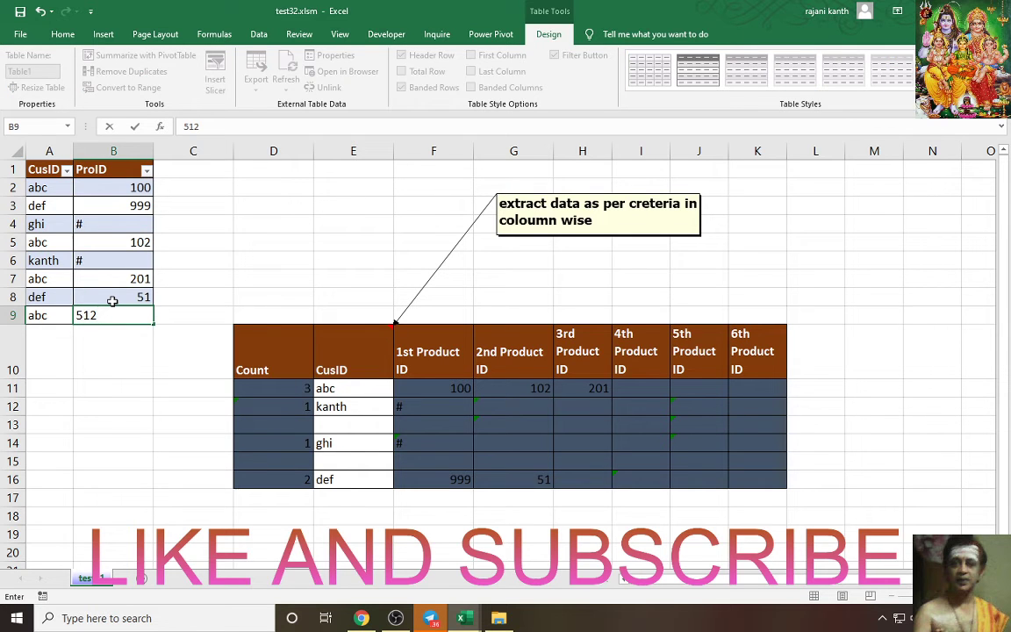
key("Return")
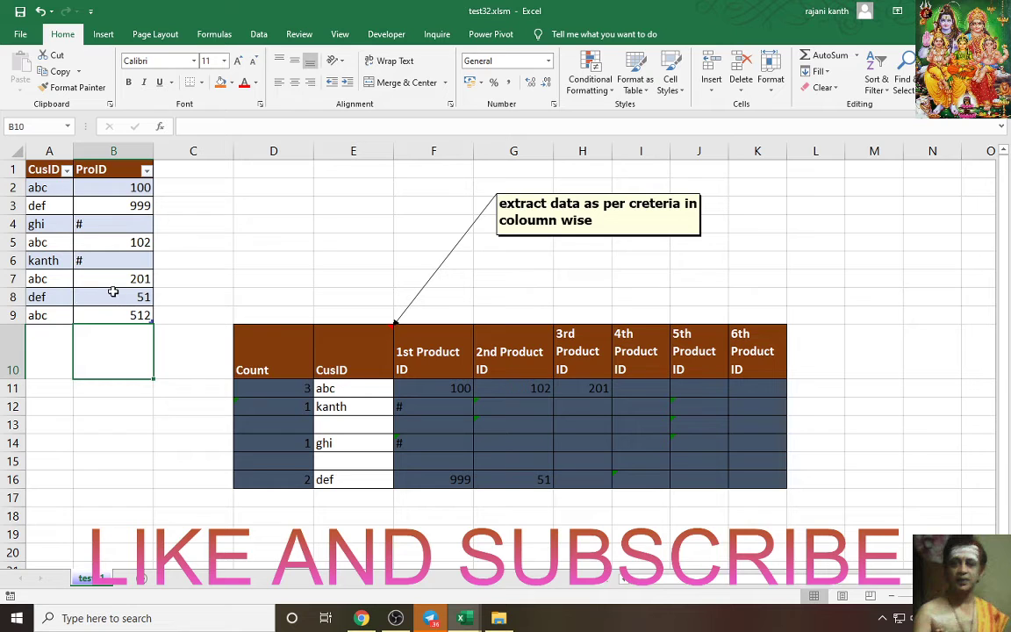
Commit F11's Product ID formula as an array formula and fill it across to K11
left_click(448, 387)
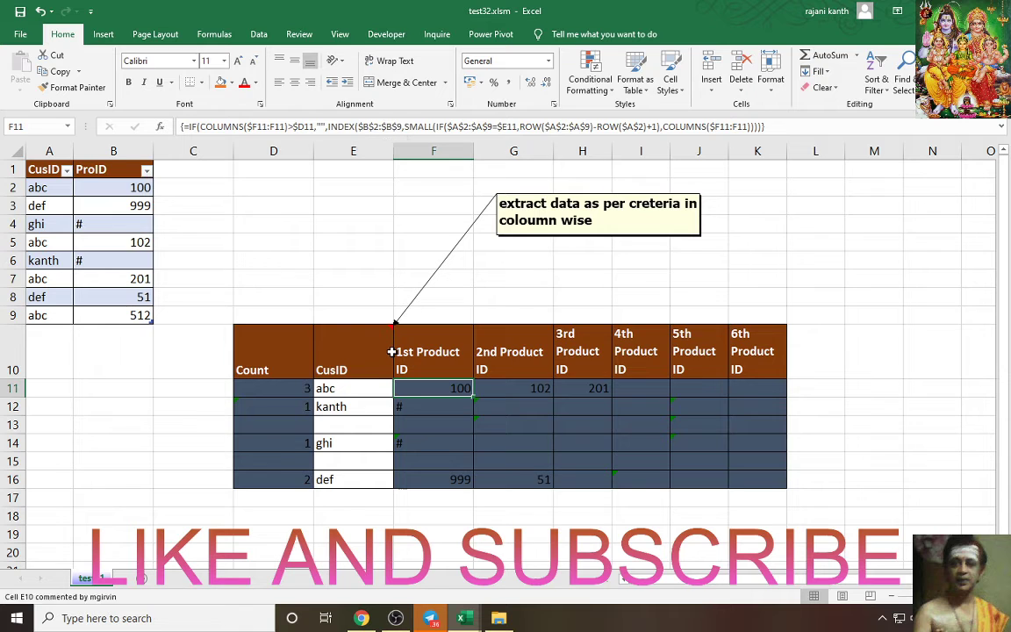
key("F2")
key("ctrl+shift+Return")
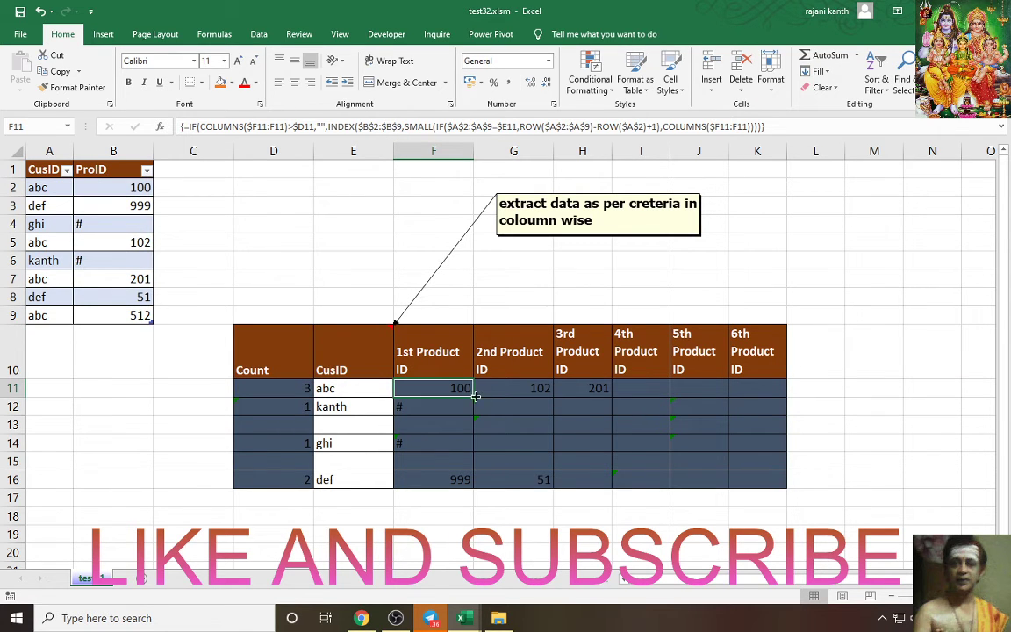
left_click_drag(474, 397, 789, 487)
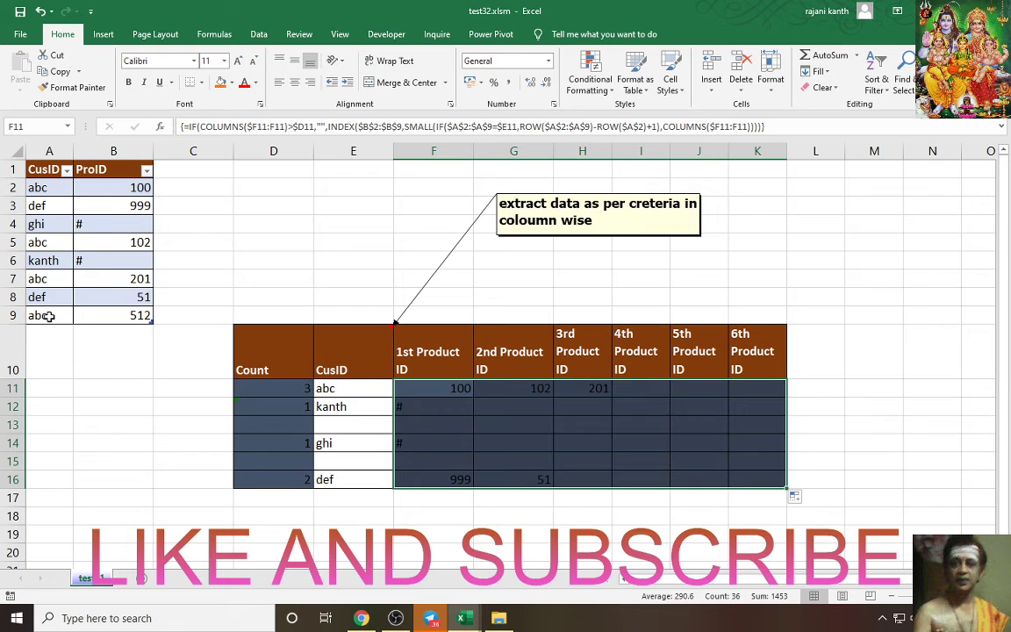
Re-commit the F11 formula as an array formula
left_click(450, 392)
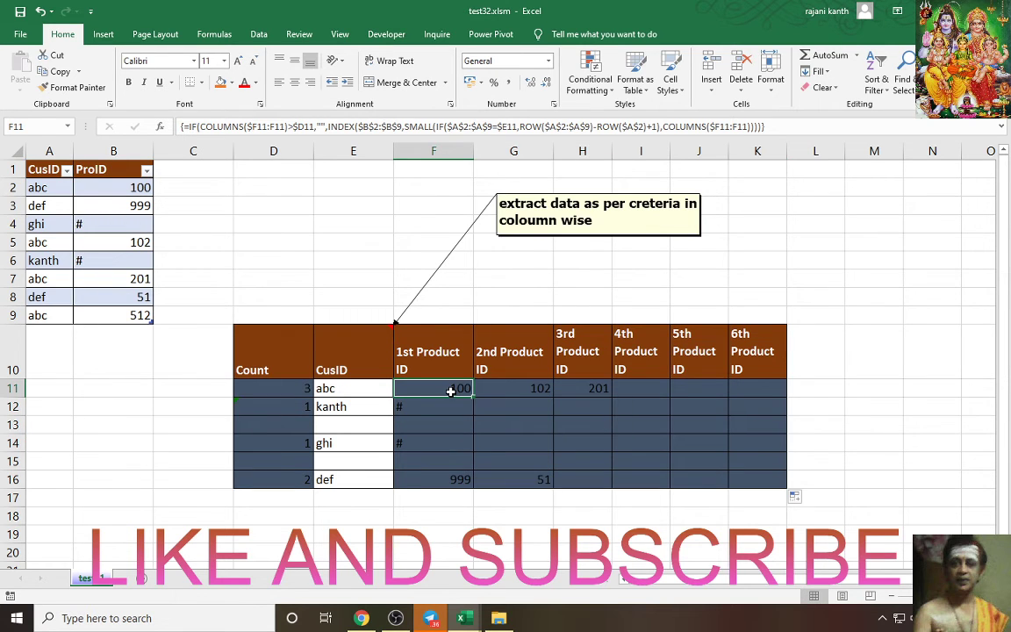
key("F2")
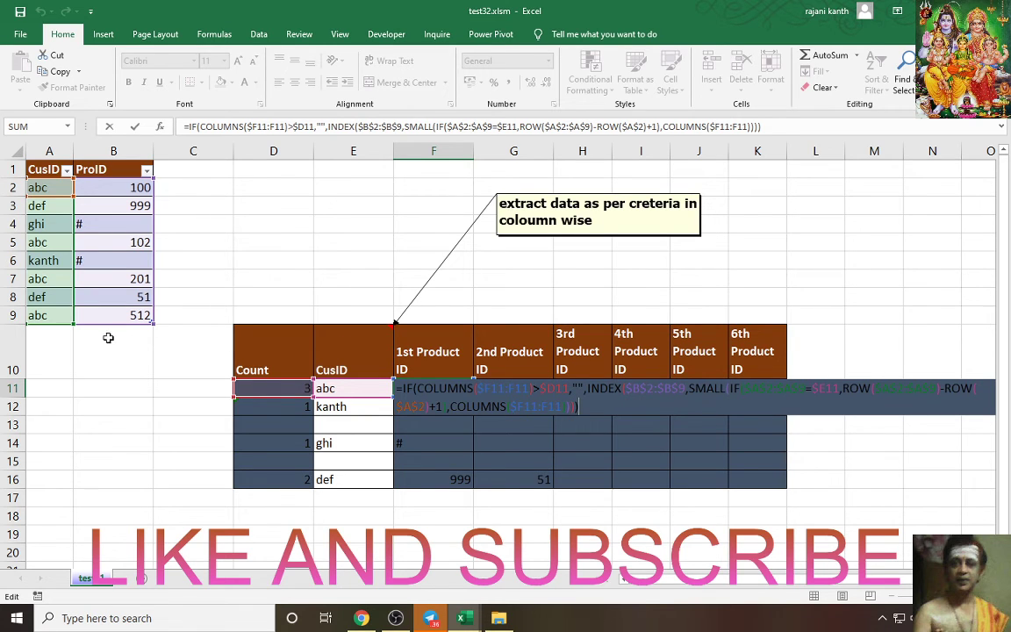
key("ctrl+shift+Return")
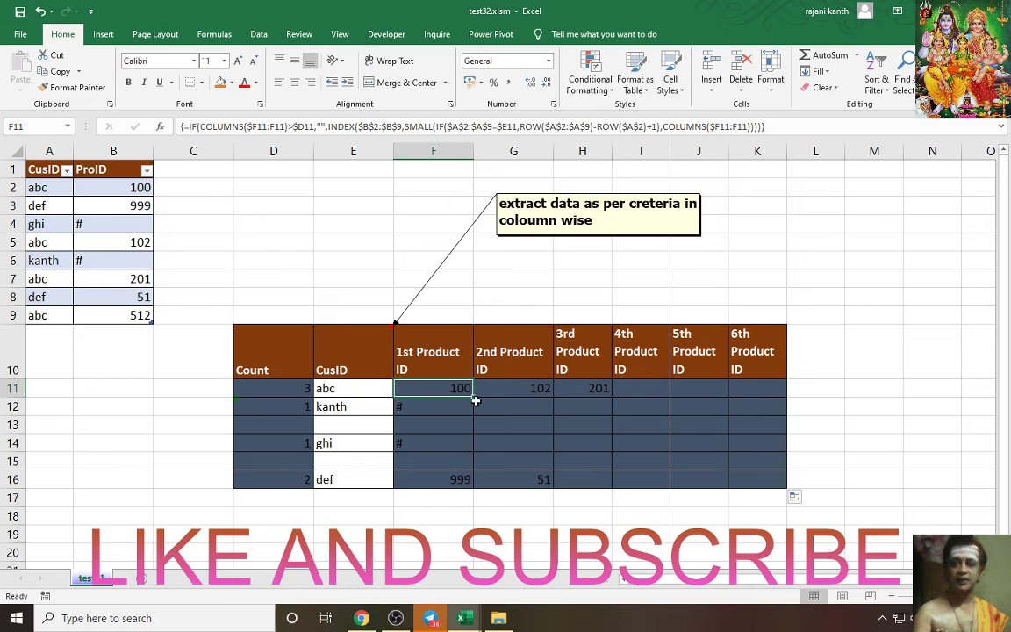
Add table row 10 with CusID kanth and ProID 51
left_click(138, 318)
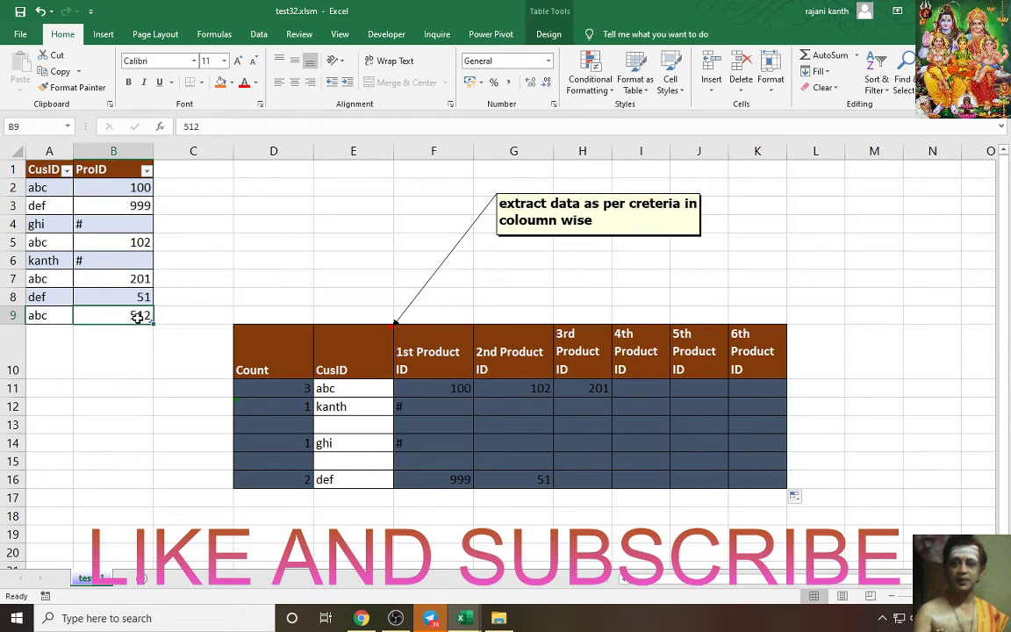
key("Tab")
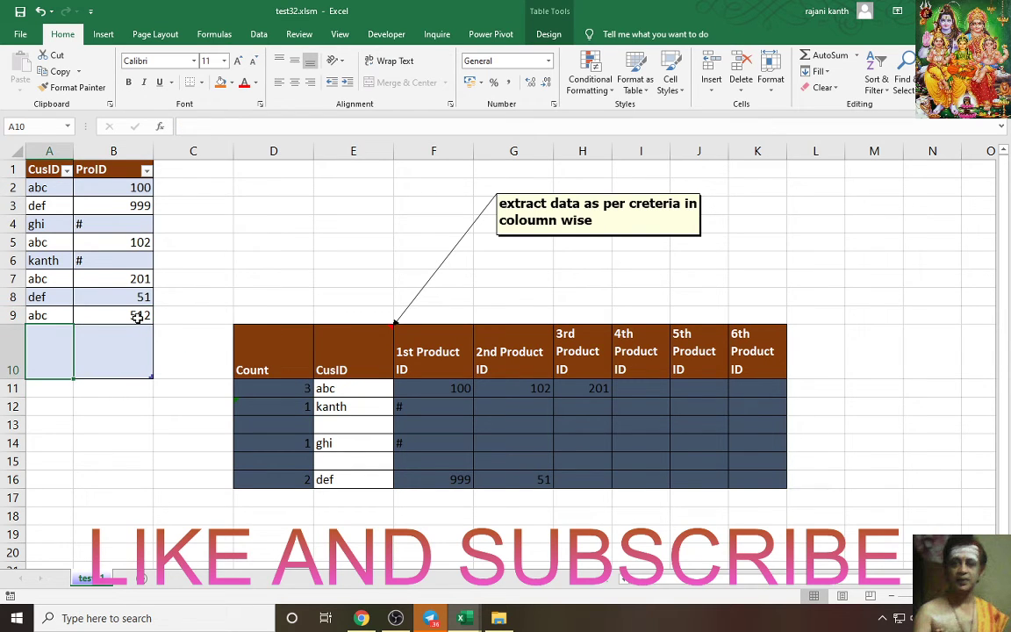
type("kanth")
key("Tab")
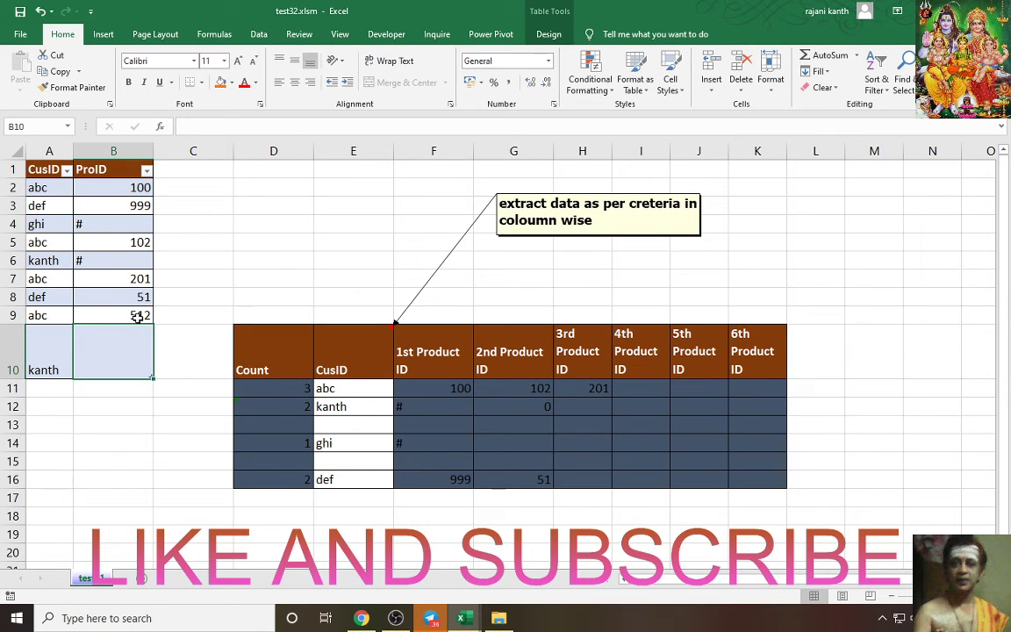
type("51")
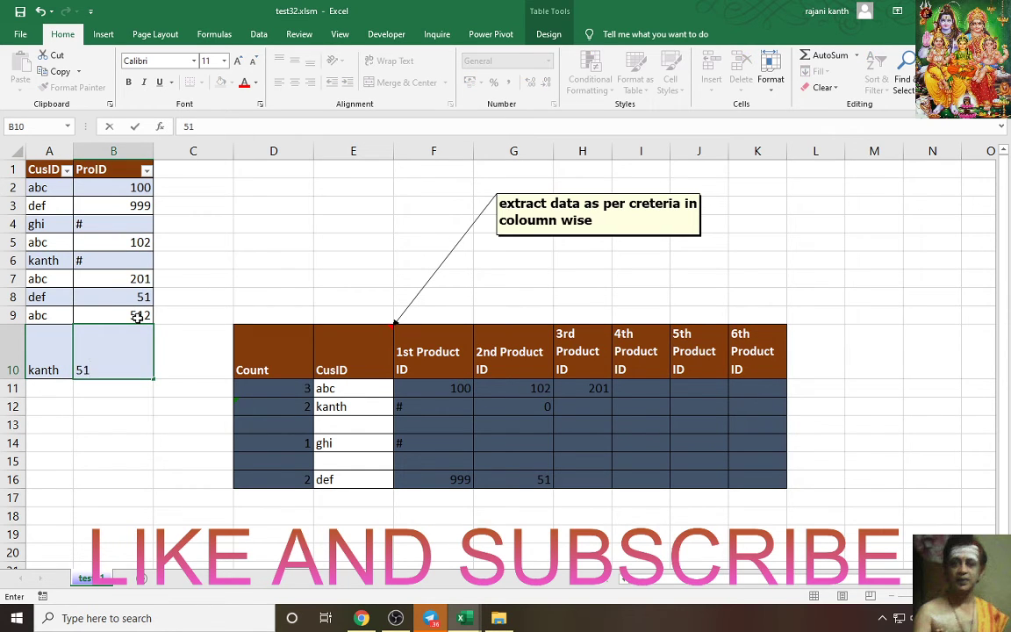
key("Return")
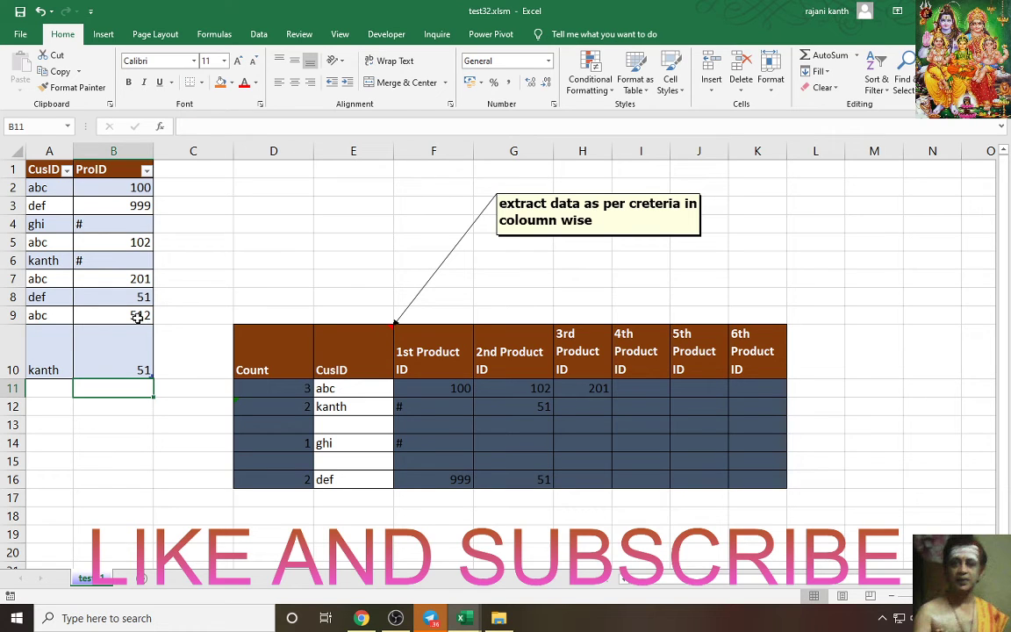
Check kanth's 2nd Product ID formula and the new source values in A9, B9 and B10
left_click(535, 406)
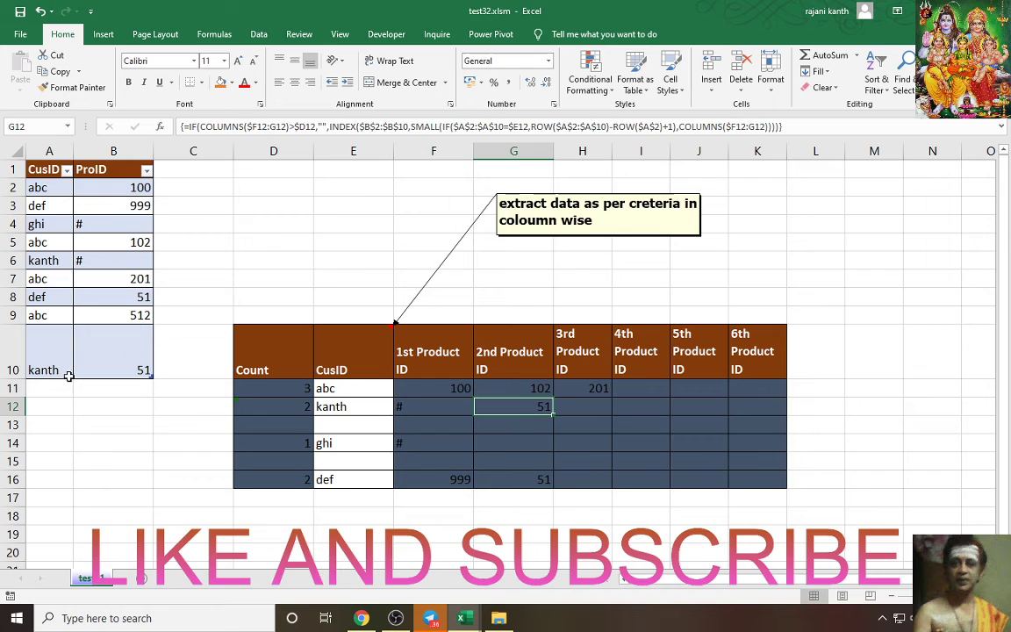
left_click(145, 317)
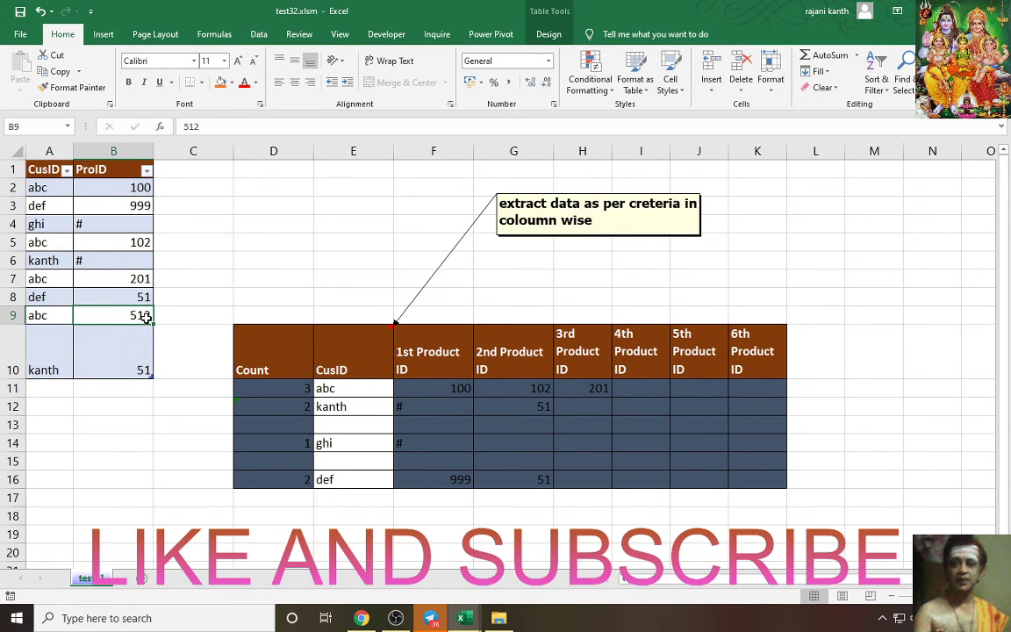
left_click(136, 359)
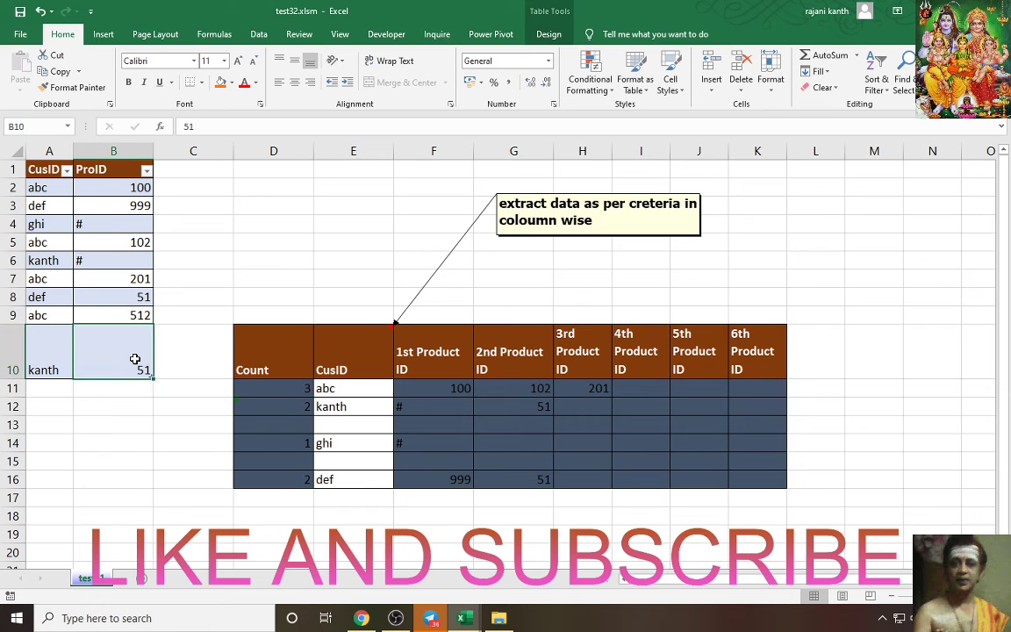
double_click(49, 316)
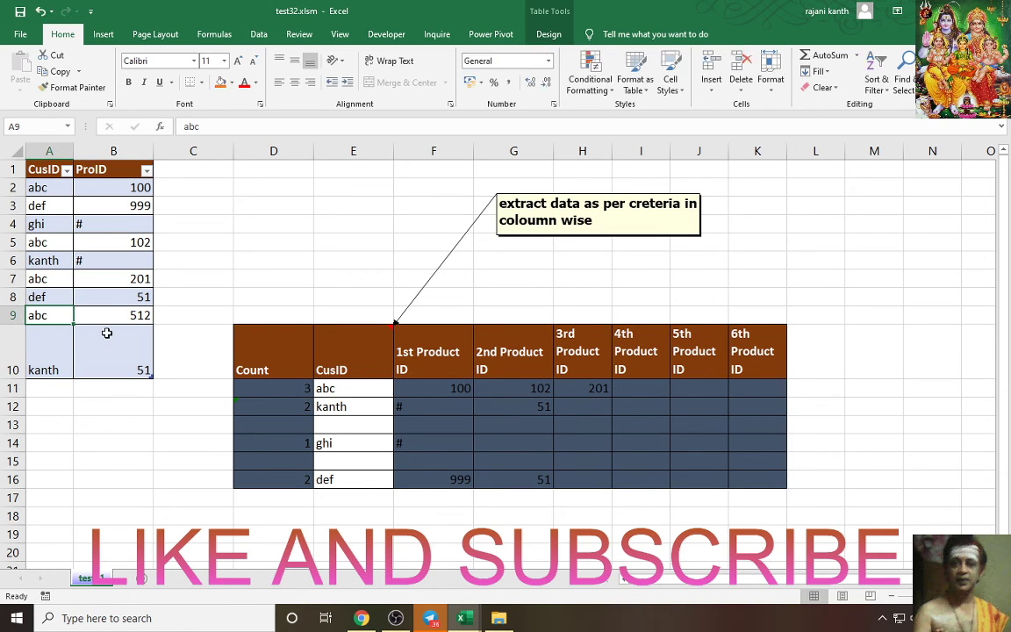
left_click(135, 315)
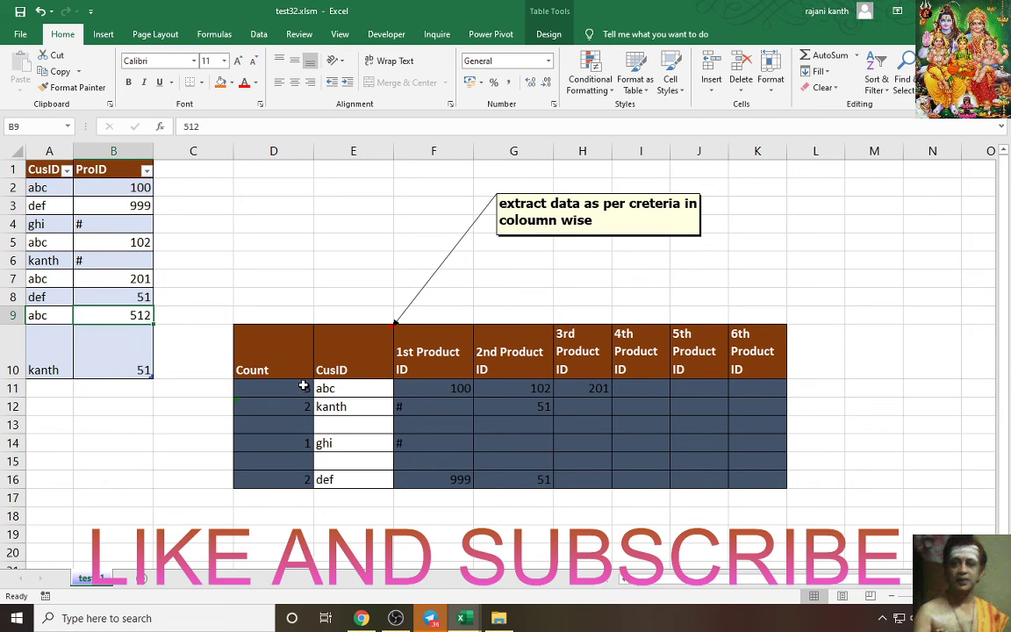
left_click(97, 358)
Add table row 11 with CusID ghi and ProID 152, then check the summary formula
key("Tab")
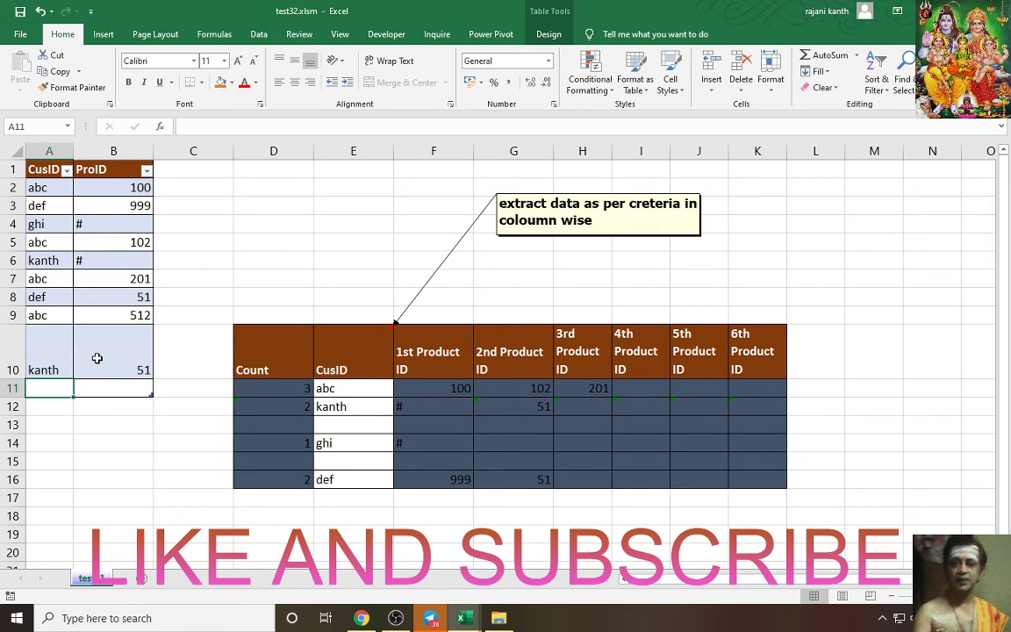
type("ghi")
key("Tab")
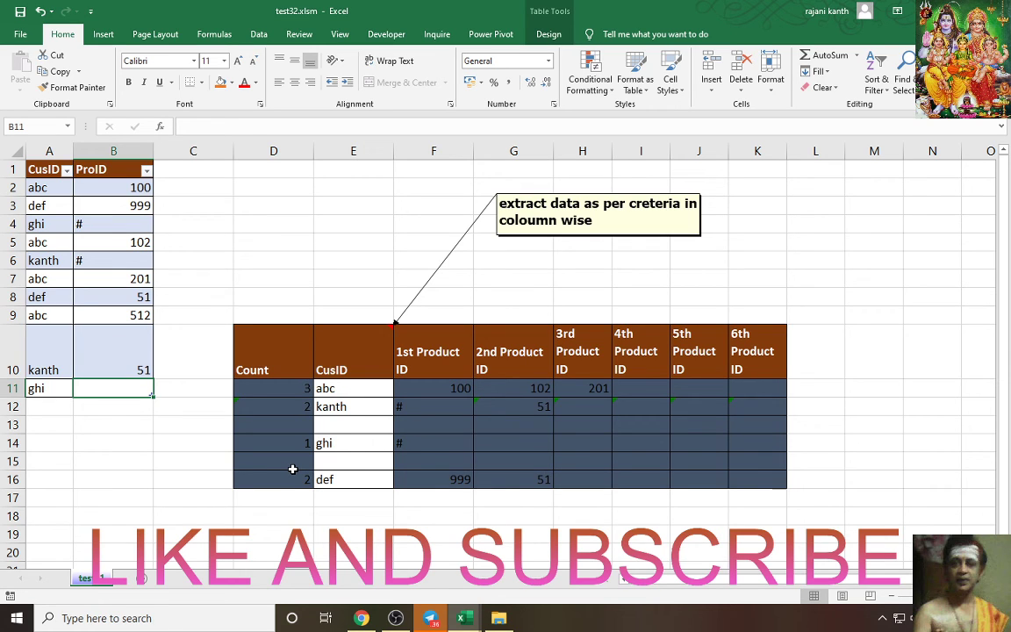
type("1")
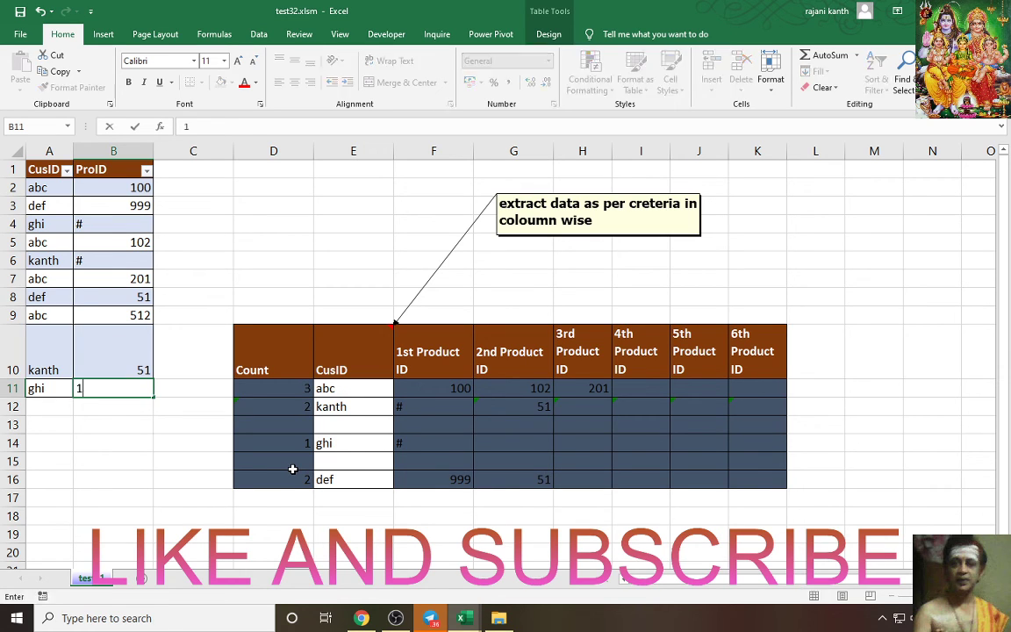
type("52")
key("Return")
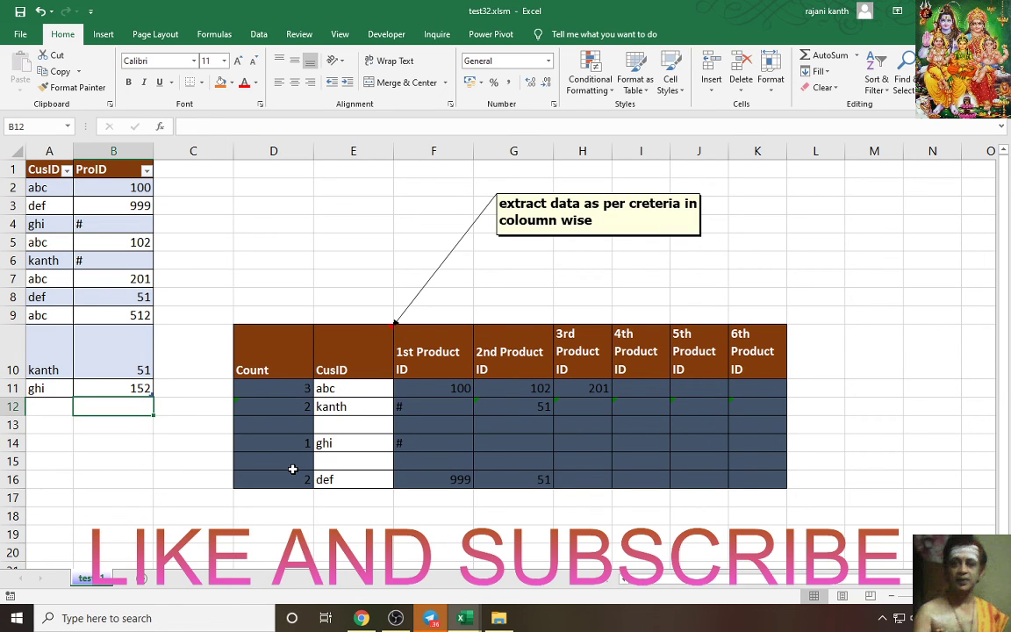
left_click(555, 405)
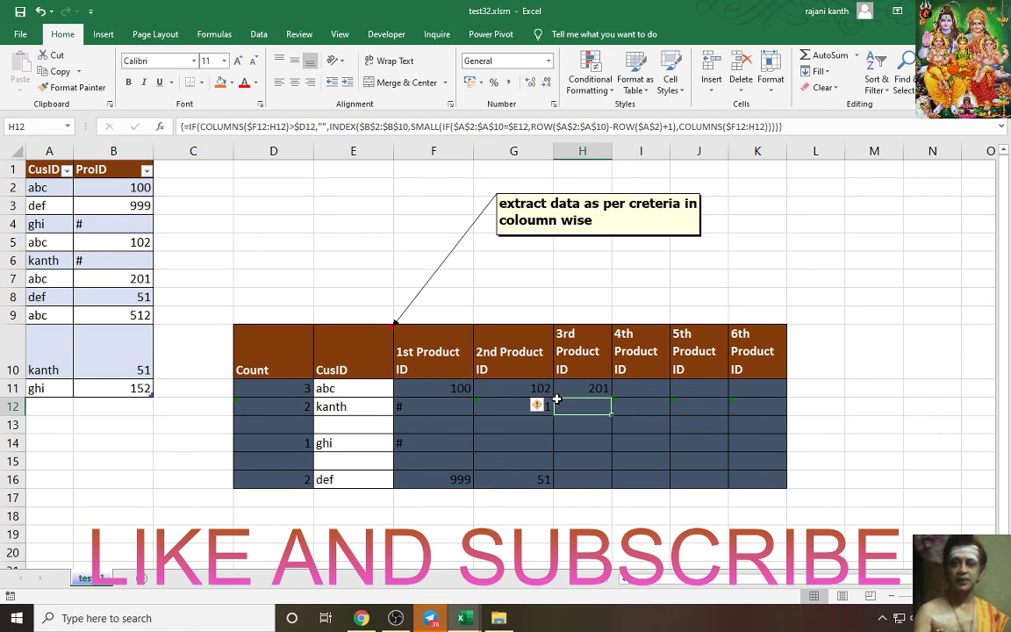